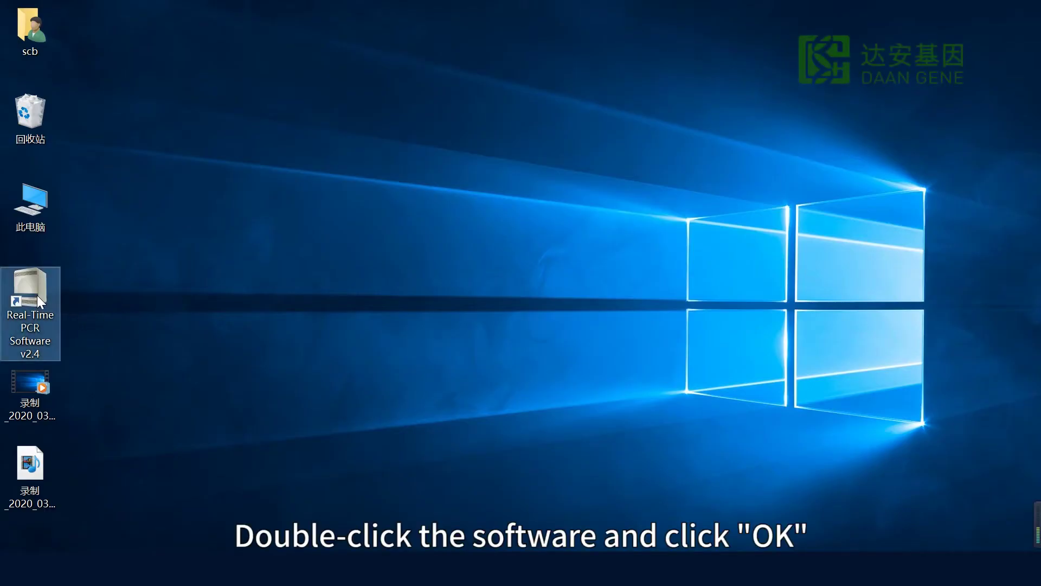
# Launch Real-Time PCR Software v2.4 from its desktop icon to bring up the Login dialog.
pyautogui.doubleClick(37, 296)
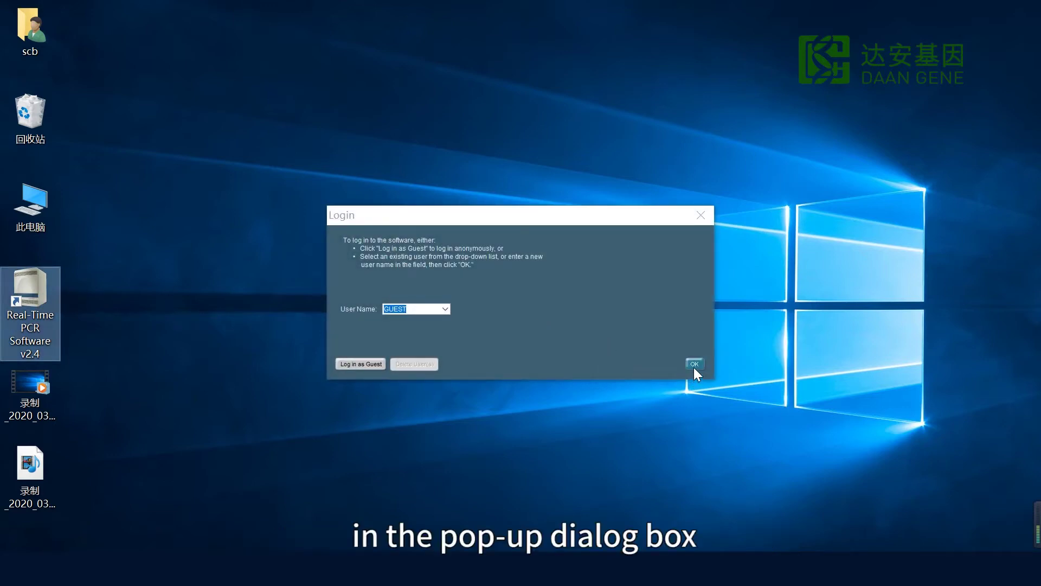
# Log in with the default GUEST user to reach the Home screen.
pyautogui.click(694, 364)
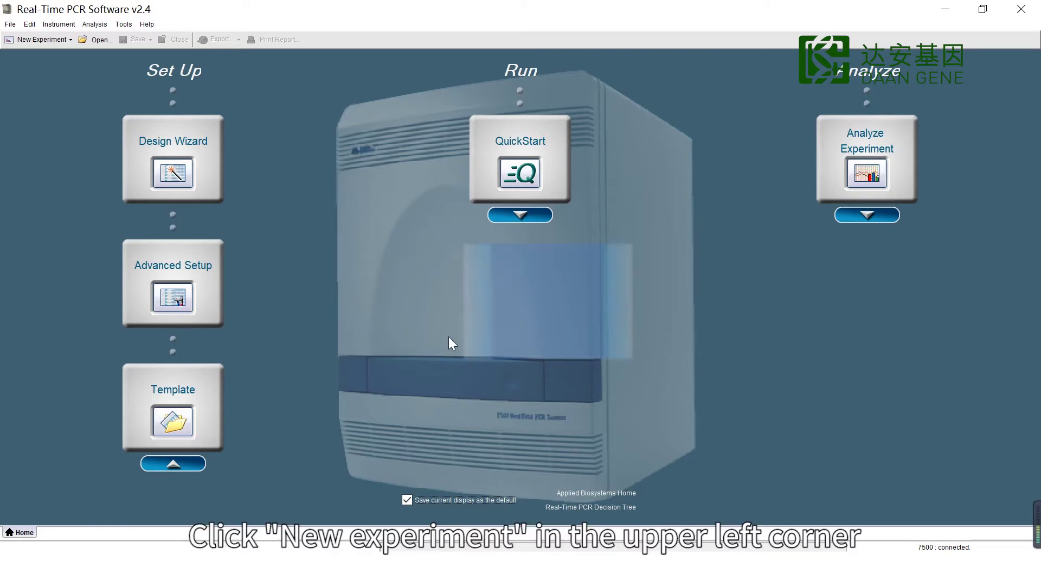
# Start a new 7500 (96 Wells) Standard Curve experiment with TaqMan Reagents and Standard ramp speed.
pyautogui.click(46, 39)
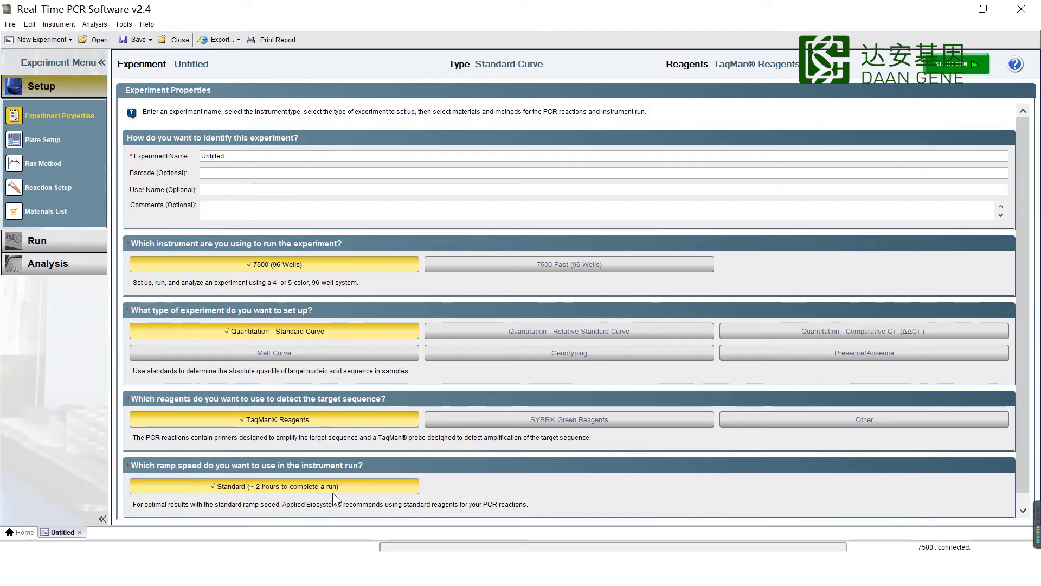
# In Plate Setup, add two more targets so Target 1–3 exist, each FAM with NFQ-MGB.
pyautogui.click(49, 140)
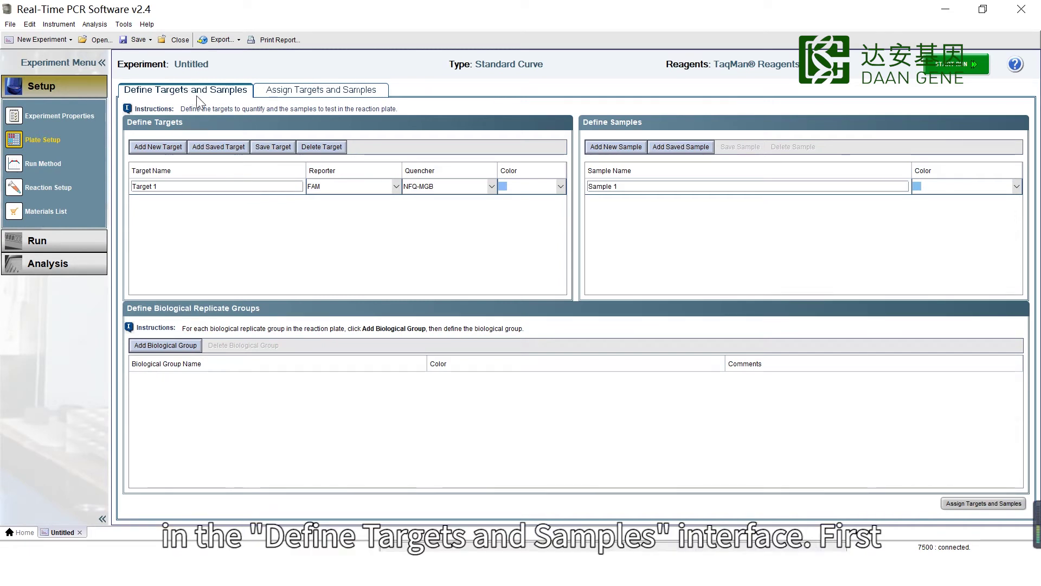
pyautogui.click(161, 153)
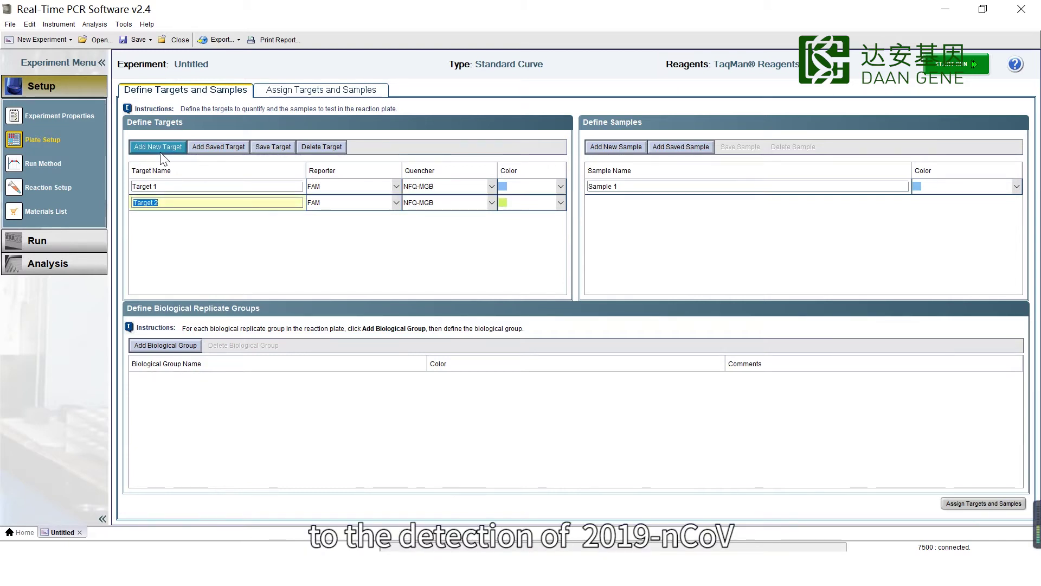
pyautogui.click(161, 154)
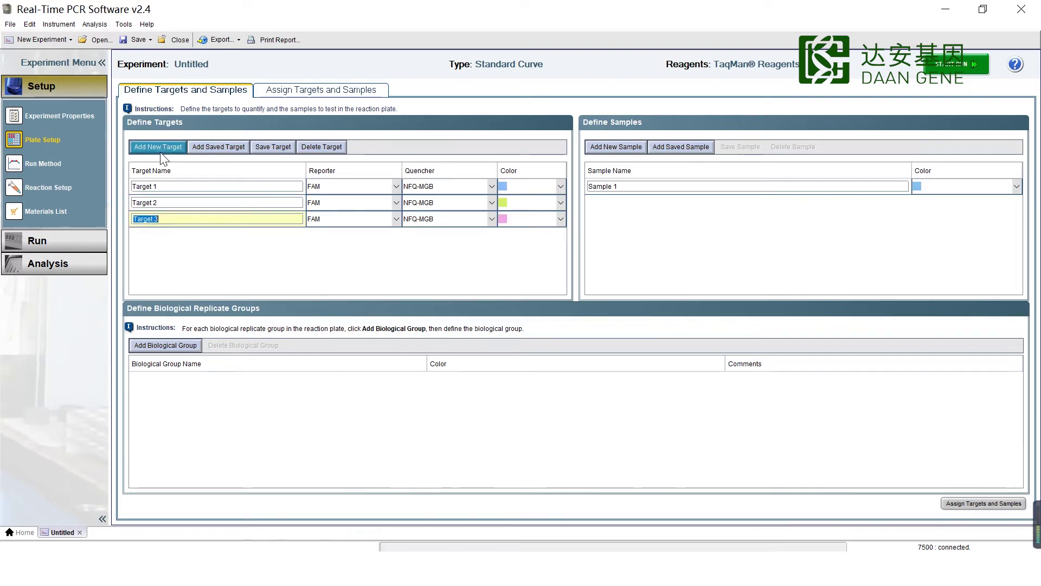
# Rename Target 1 to N-gene and set its quencher to None.
pyautogui.press('Return')
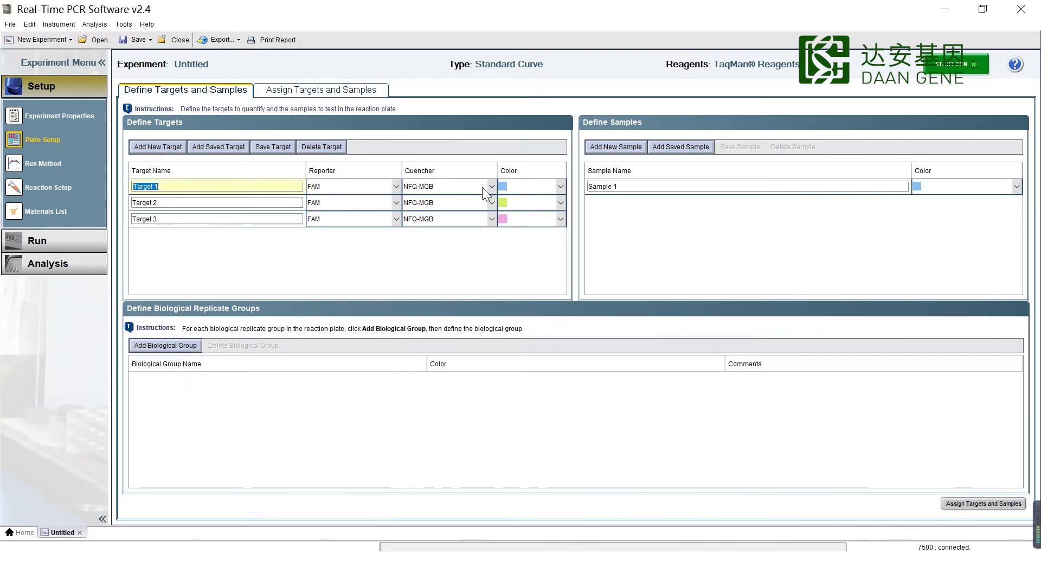
pyautogui.click(490, 188)
pyautogui.click(452, 210)
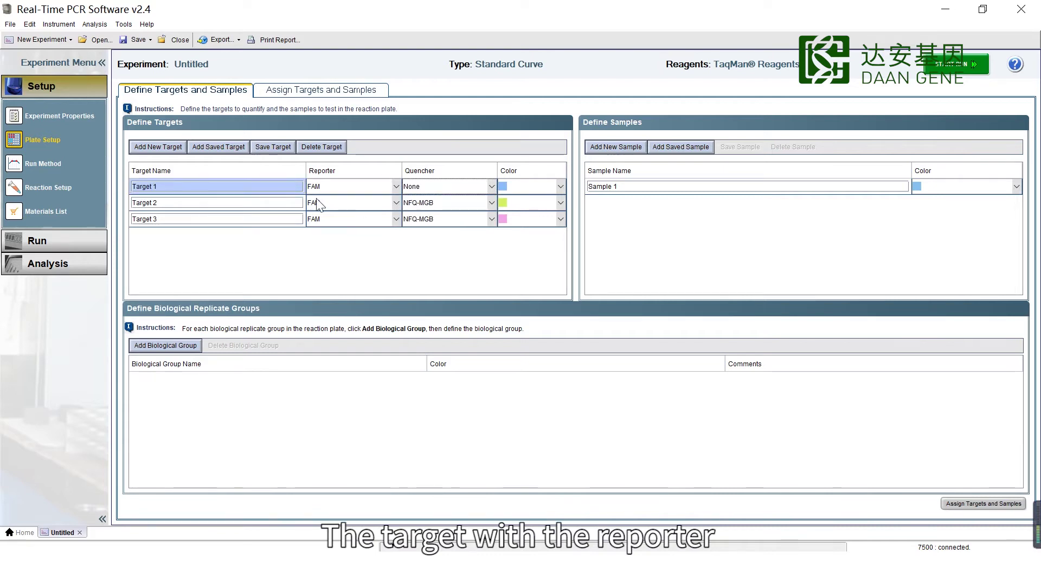
pyautogui.click(191, 187)
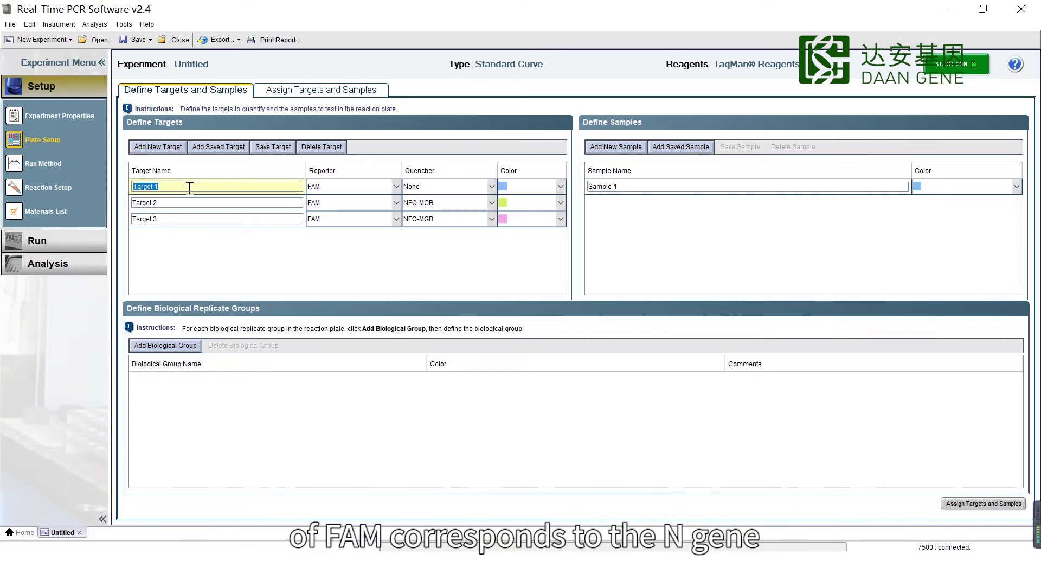
pyautogui.write('N-gene')
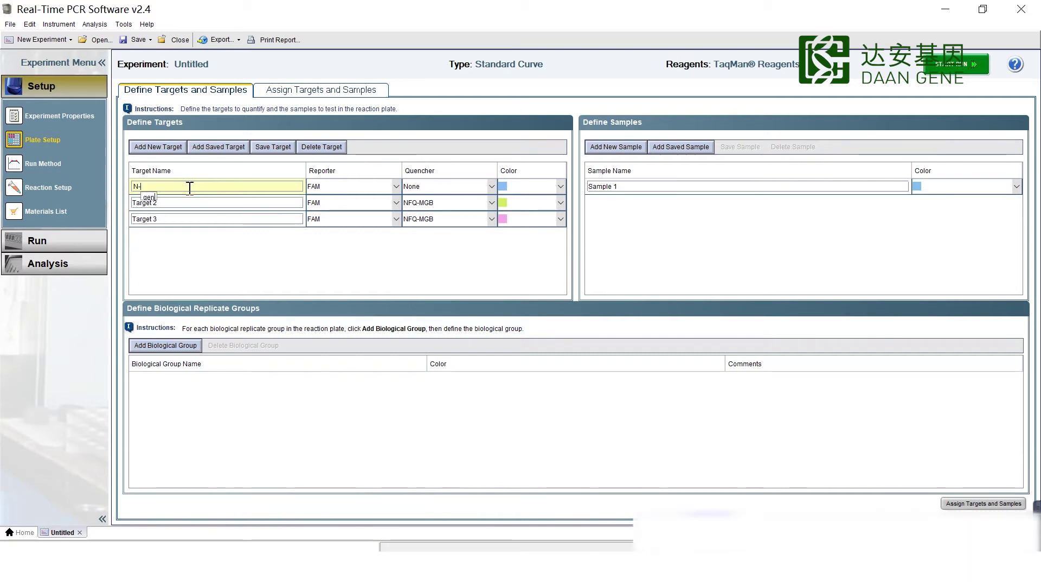
# Make Target 2 ORF-1ab with VIC reporter and no quencher.
pyautogui.click(397, 204)
pyautogui.scroll(-2, 387, 251)
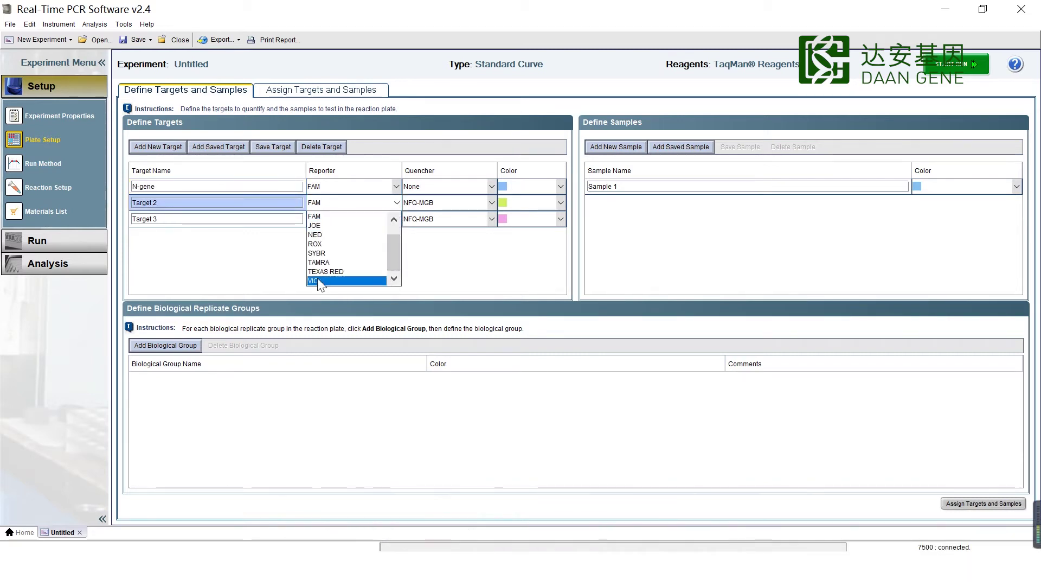
pyautogui.click(387, 280)
pyautogui.click(491, 203)
pyautogui.click(423, 226)
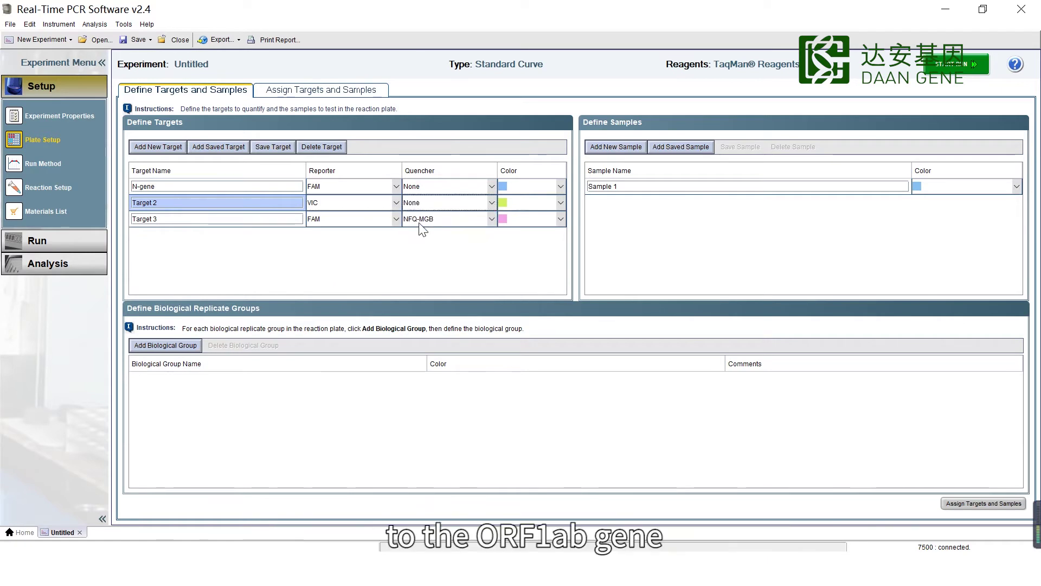
pyautogui.doubleClick(171, 203)
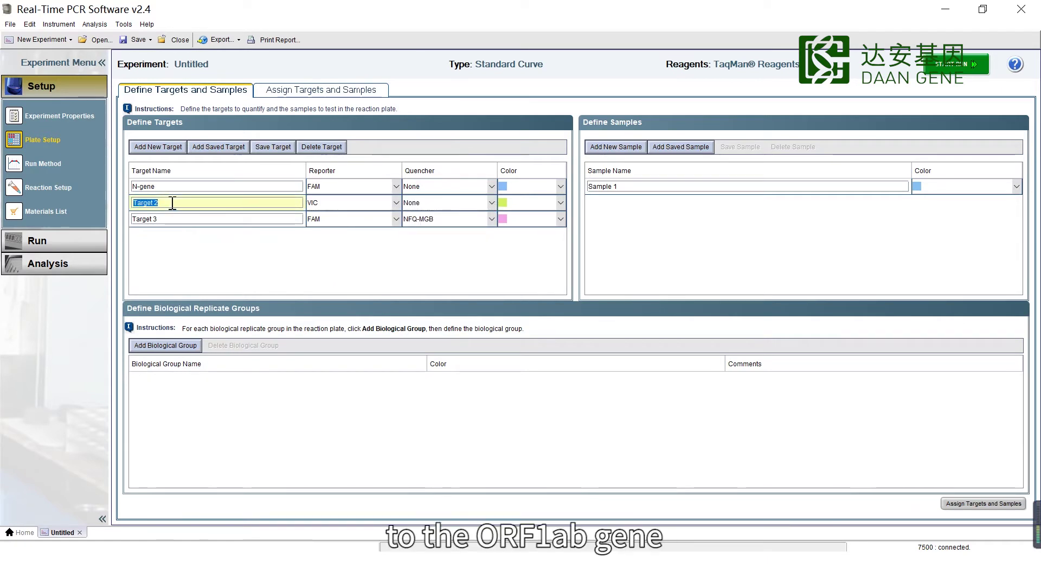
pyautogui.write('ORF-1ab')
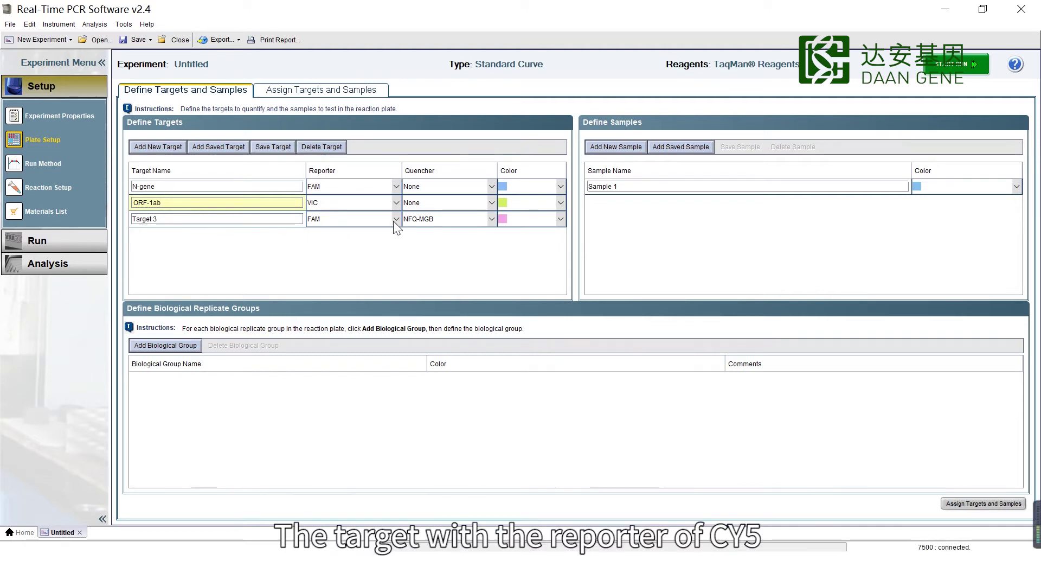
# Make Target 3 IC with CY5 reporter and no quencher.
pyautogui.click(393, 220)
pyautogui.scroll(2, 395, 254)
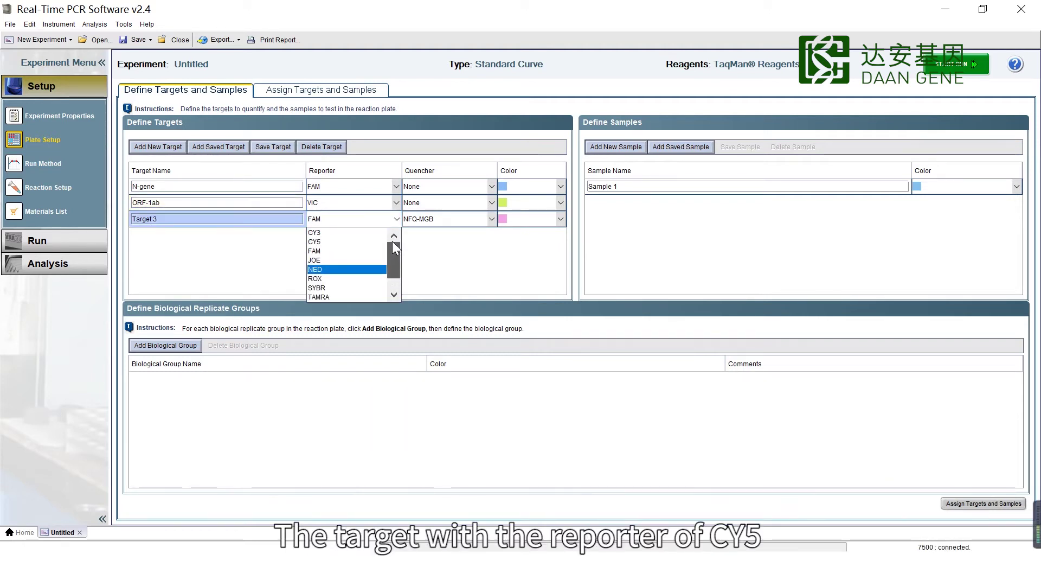
pyautogui.click(325, 242)
pyautogui.click(491, 219)
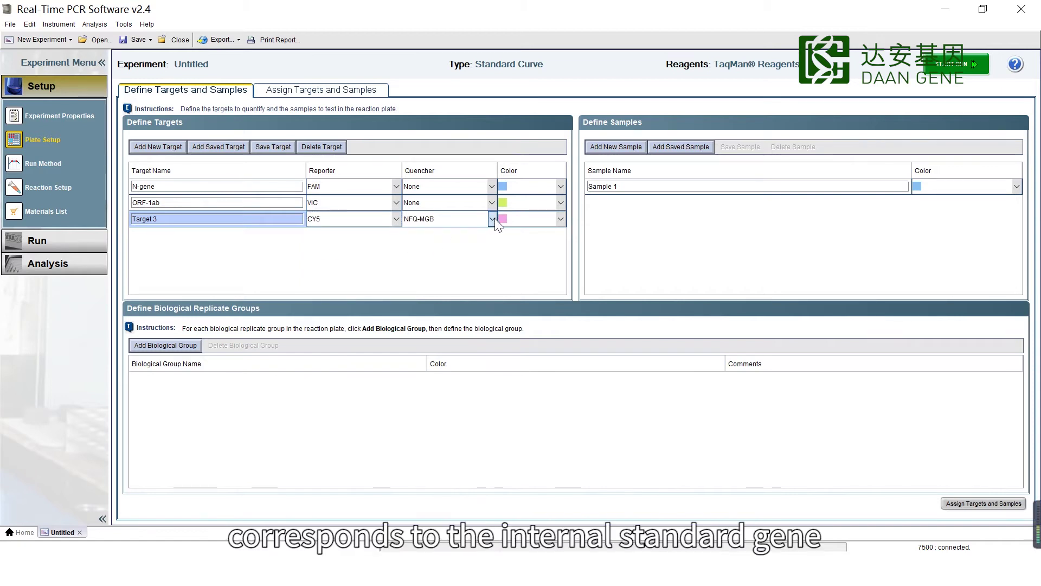
pyautogui.click(445, 244)
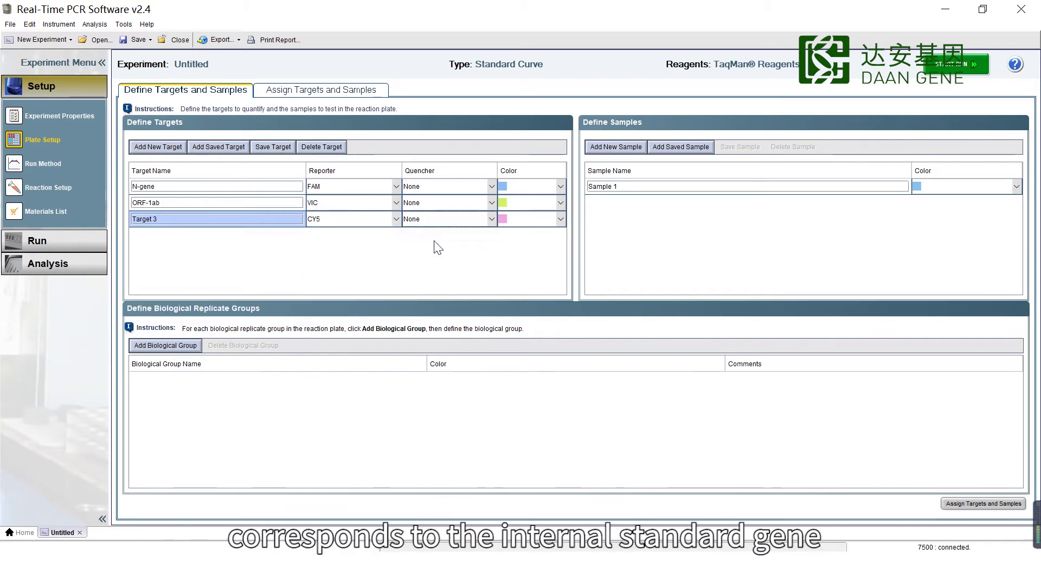
pyautogui.click(237, 217)
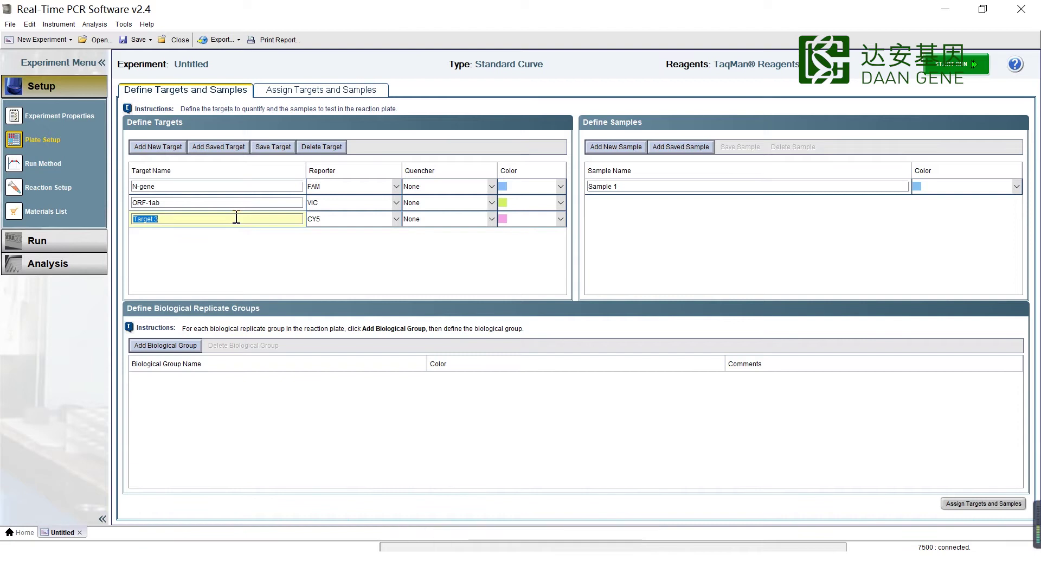
pyautogui.write('IC')
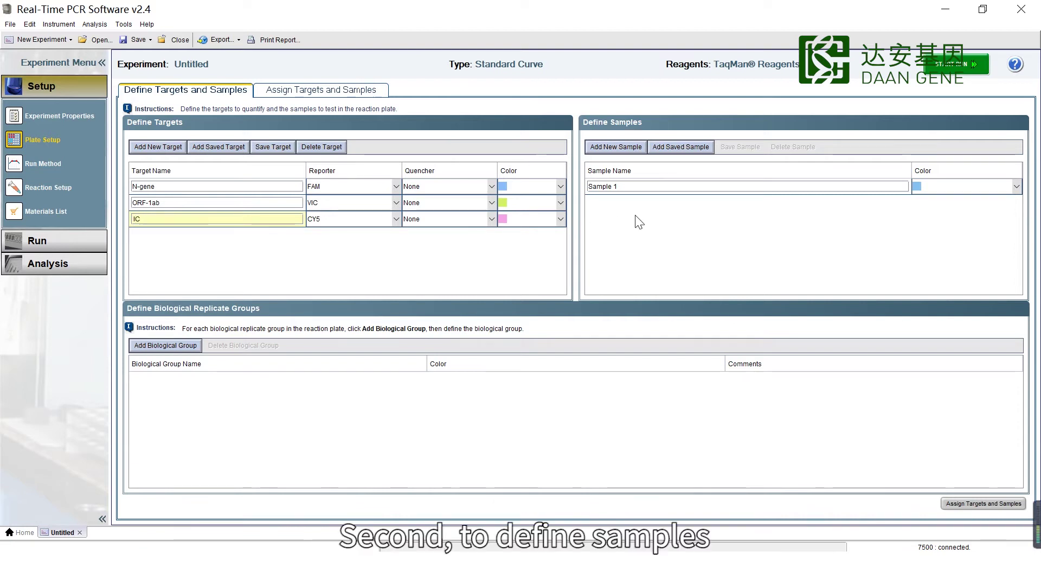
# Add five new samples so the list runs Sample 1 to Sample 6.
pyautogui.click(616, 145)
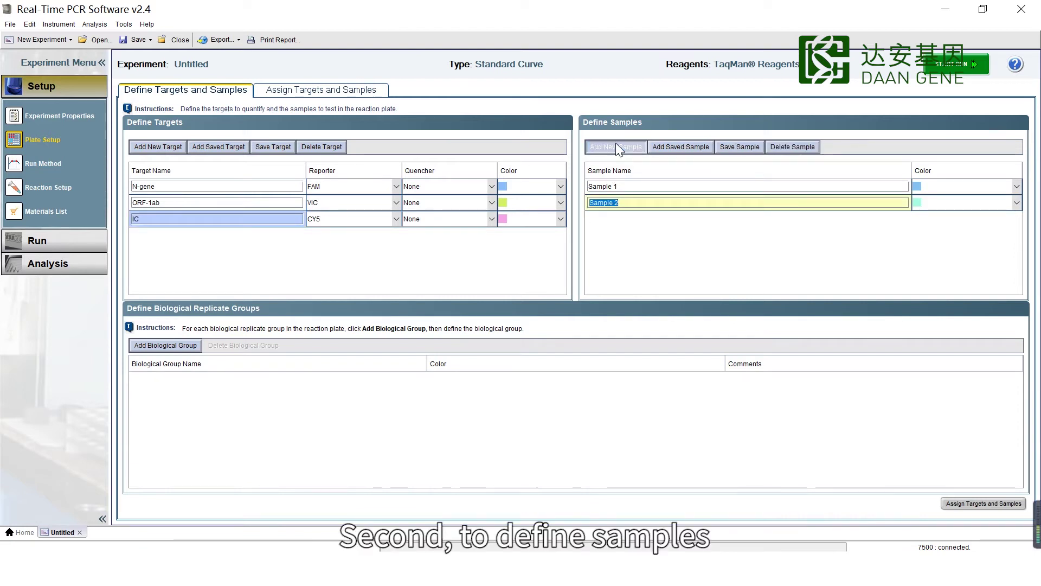
pyautogui.click(616, 144)
pyautogui.click(620, 145)
pyautogui.click(619, 145)
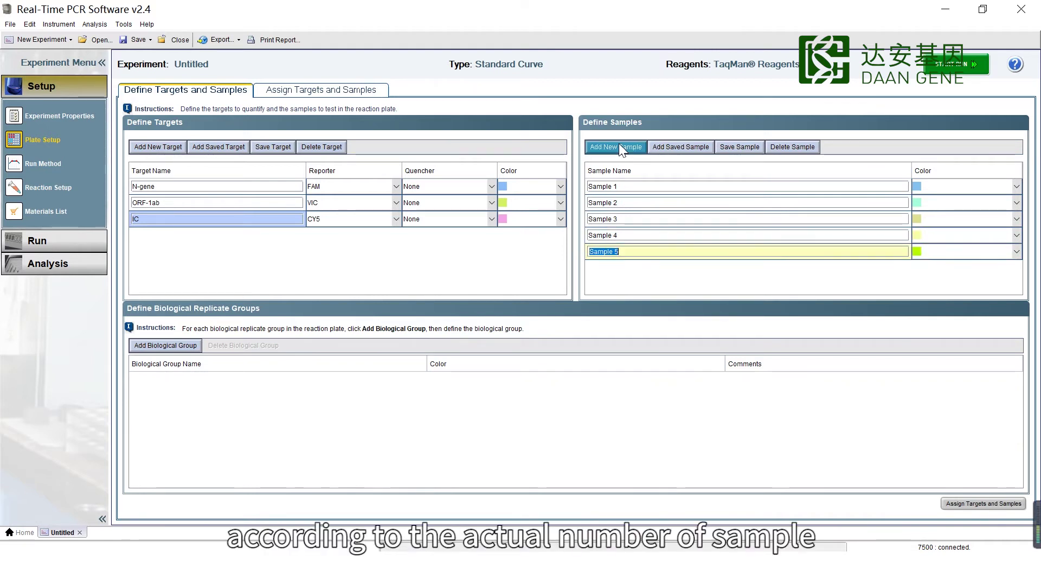
pyautogui.click(619, 145)
# Rename Sample 5 to NTC and Sample 6 to PC.
pyautogui.click(631, 251)
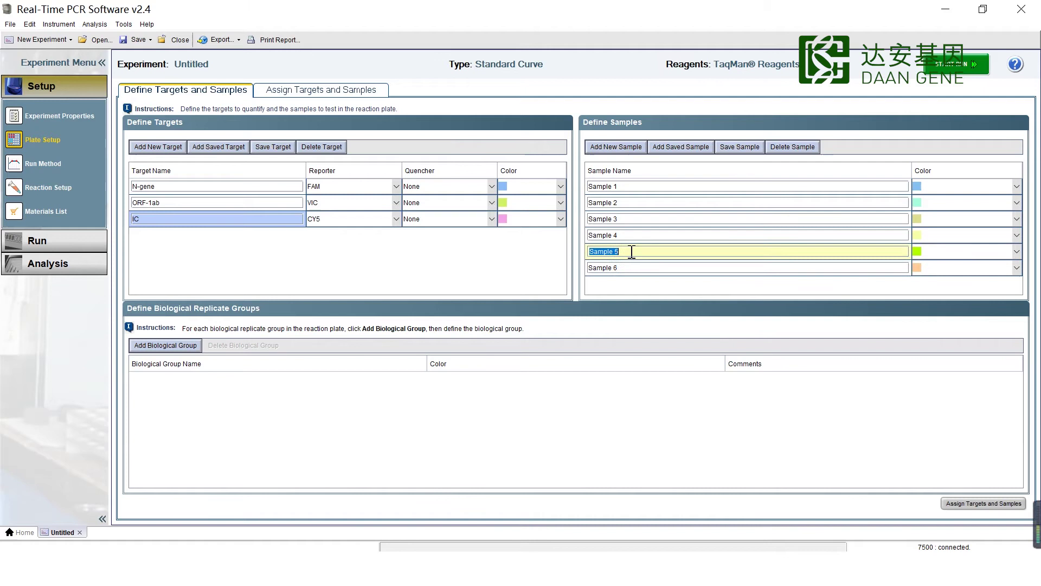
pyautogui.write('NTC')
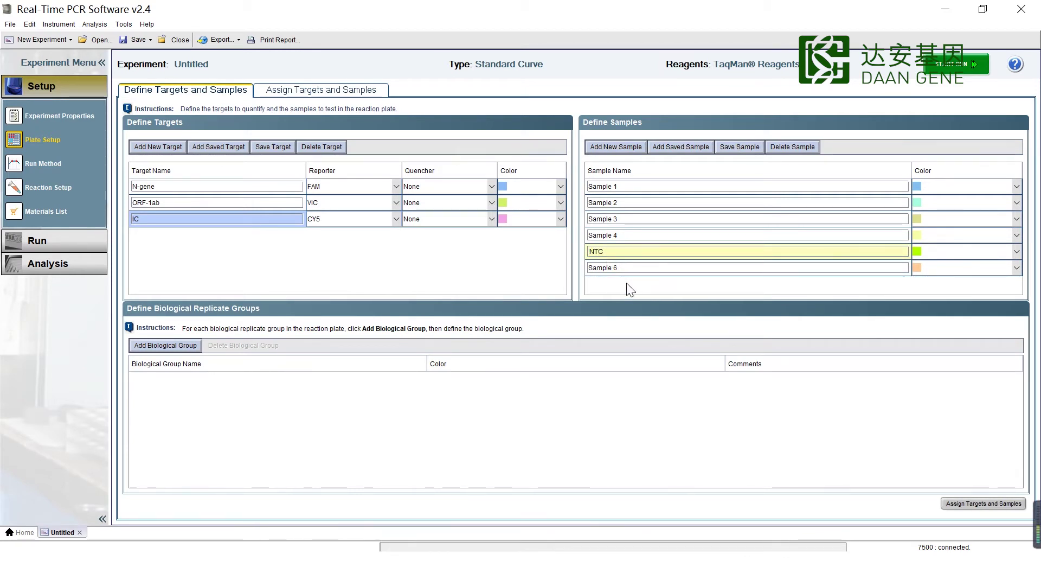
pyautogui.click(628, 267)
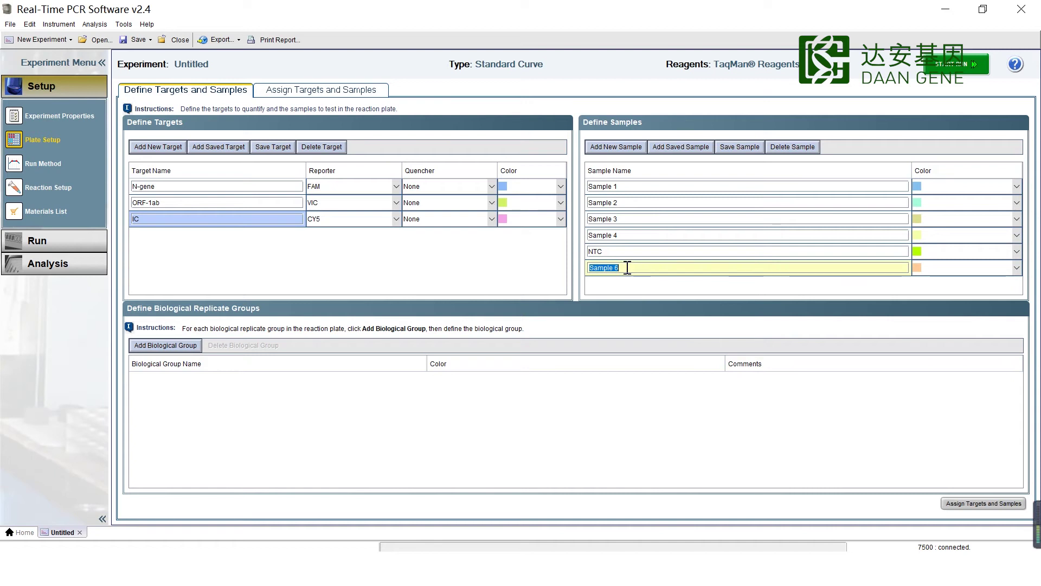
pyautogui.write('PC')
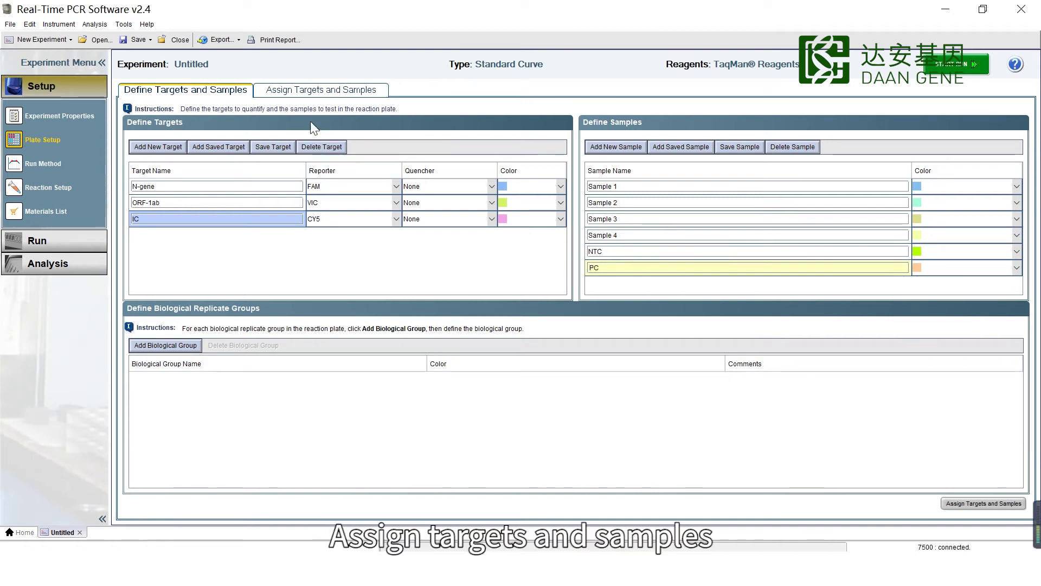
# Assign targets N-gene, ORF-1ab and IC to wells A4–F4.
pyautogui.click(322, 91)
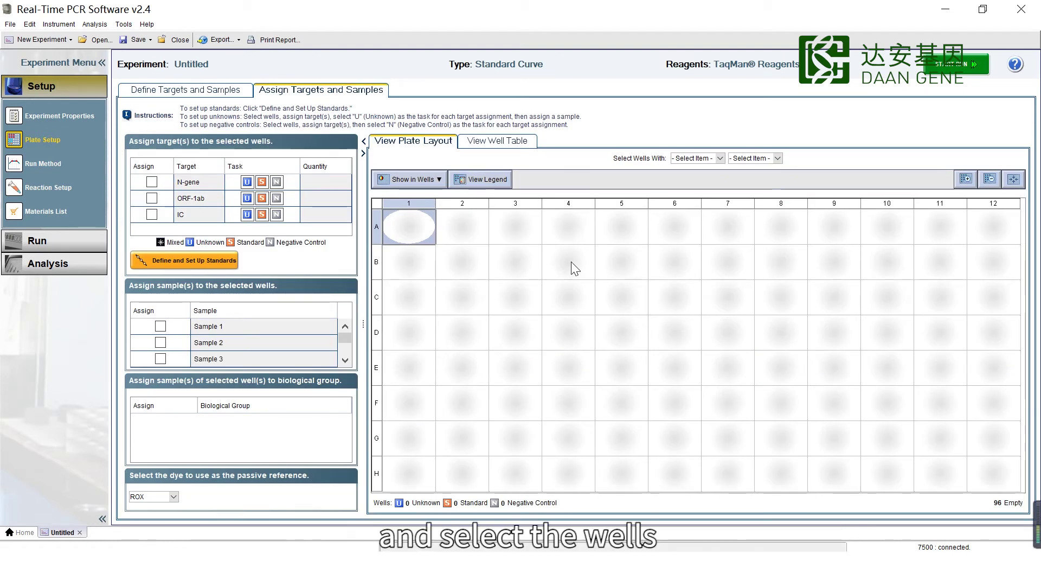
pyautogui.click(568, 226)
pyautogui.keyDown('shift'); pyautogui.click(571, 302); pyautogui.keyUp('shift')
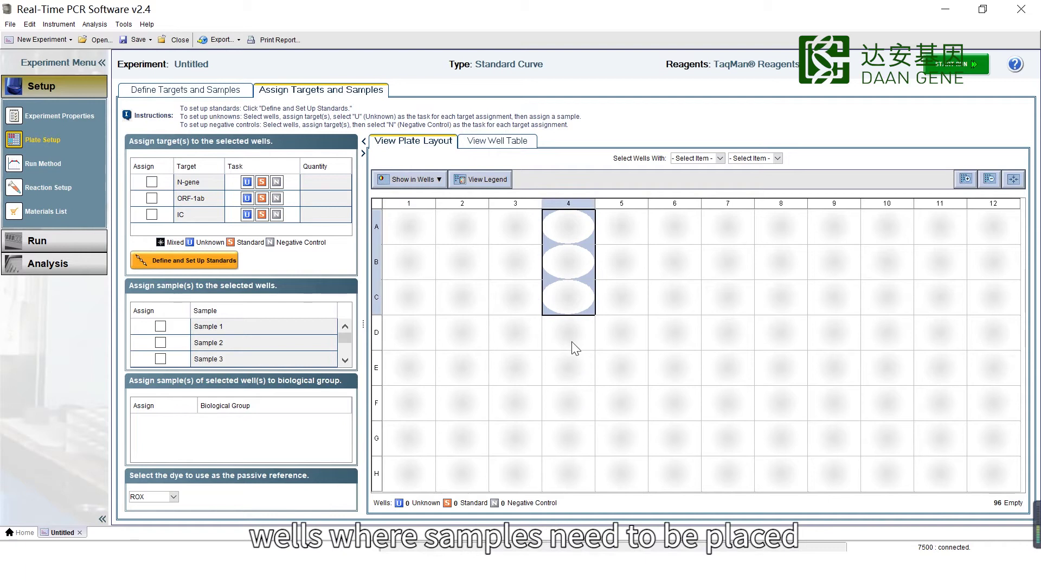
pyautogui.moveTo(575, 347); pyautogui.dragTo(576, 351)
pyautogui.keyDown('shift'); pyautogui.click(572, 374); pyautogui.keyUp('shift')
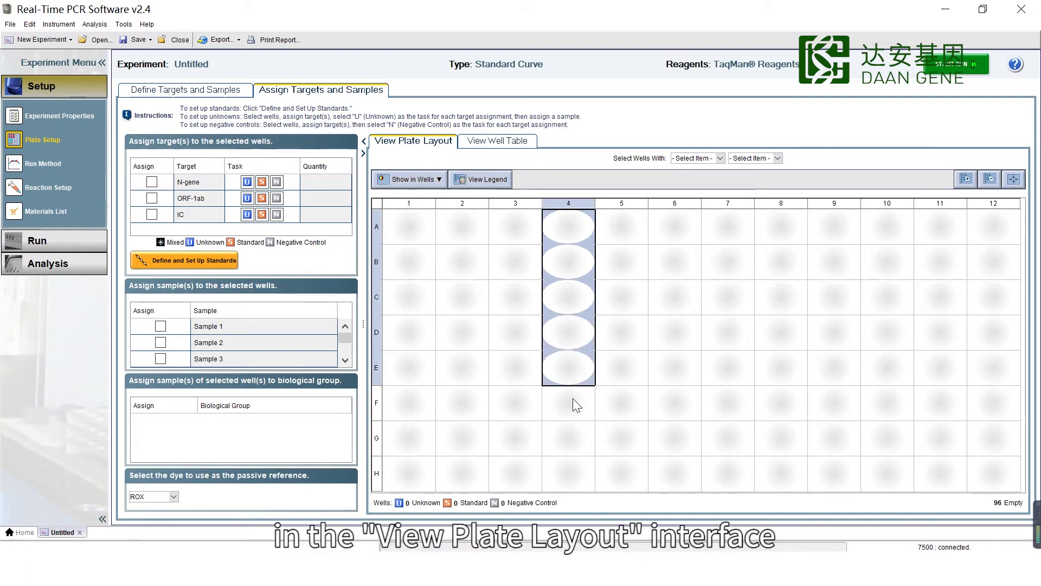
pyautogui.keyDown('shift'); pyautogui.click(573, 401); pyautogui.keyUp('shift')
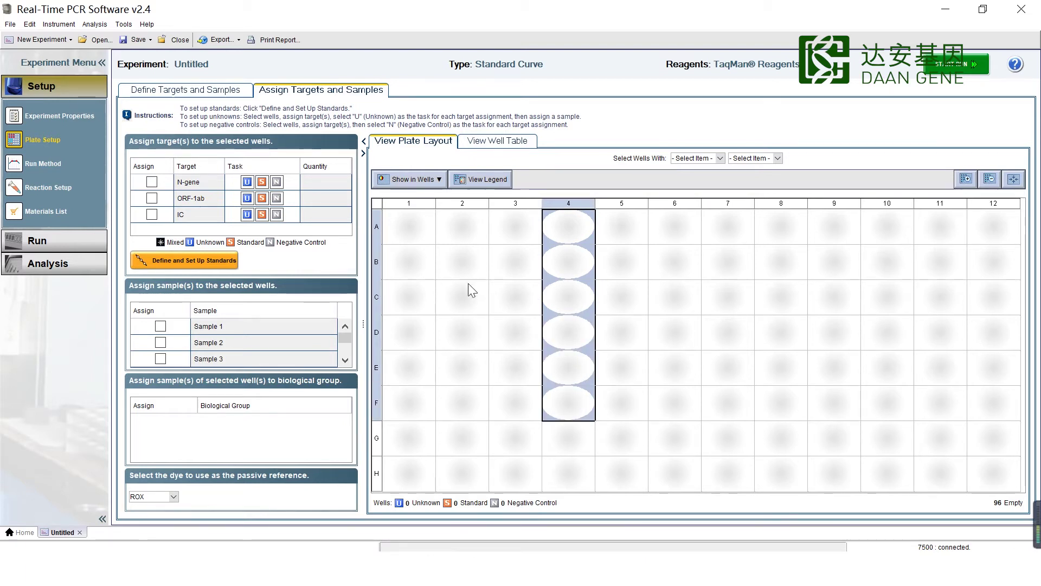
pyautogui.click(152, 182)
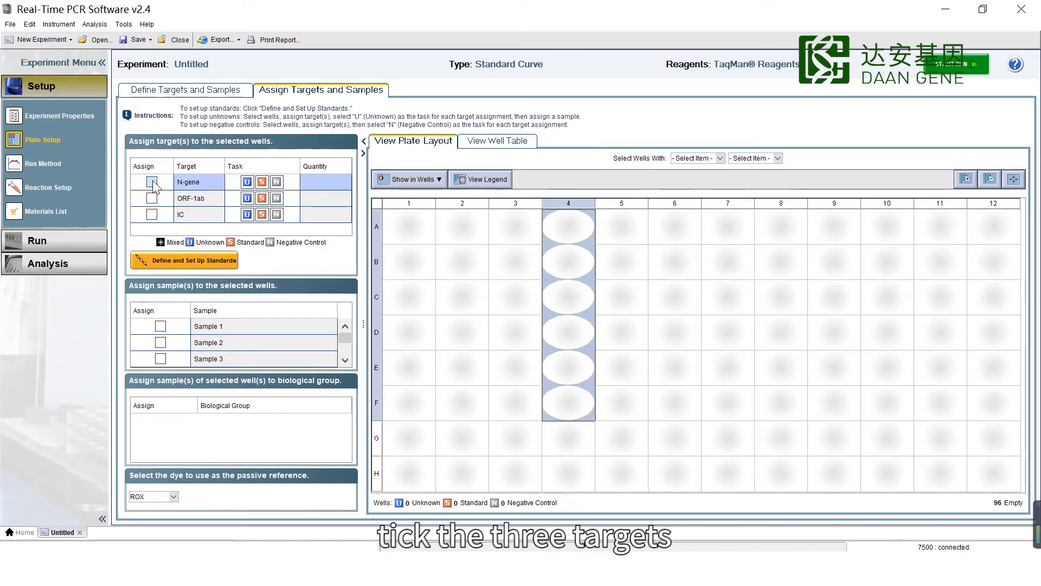
pyautogui.click(152, 199)
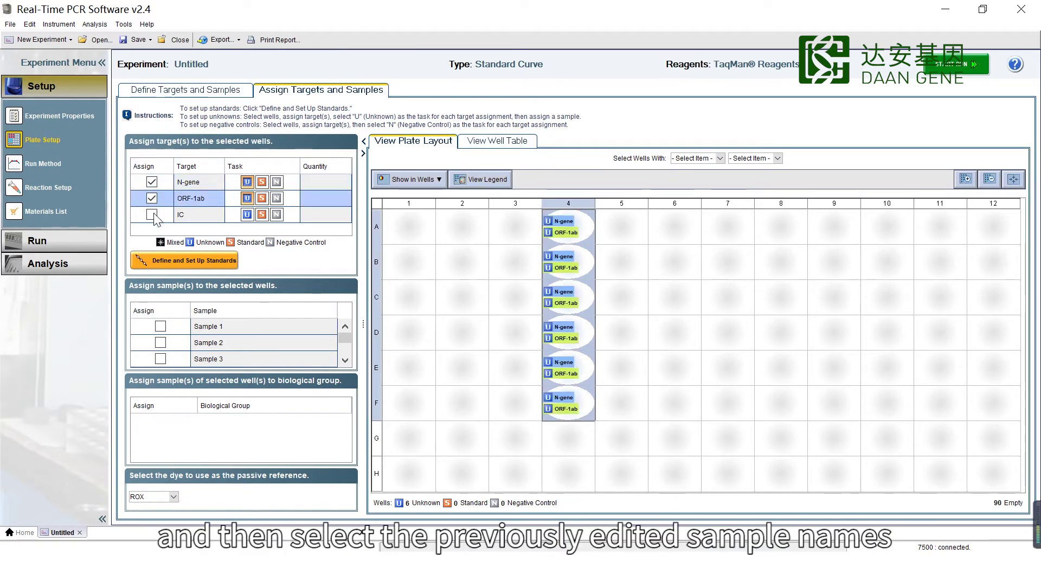
pyautogui.click(152, 214)
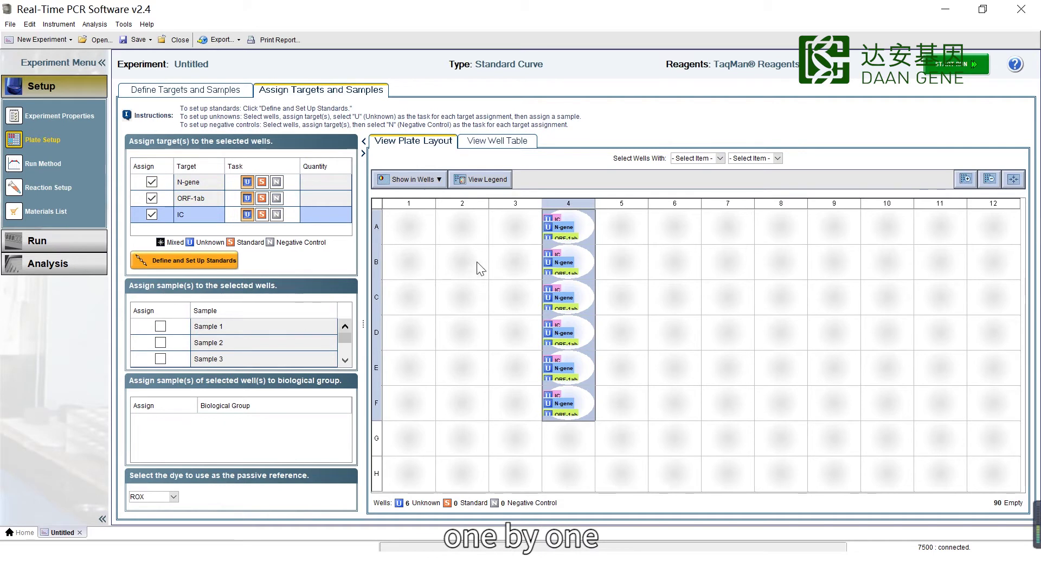
# Name wells A4–F4 as Sample 1, Sample 2, Sample 3, Sample 4, NTC and PC.
pyautogui.click(558, 230)
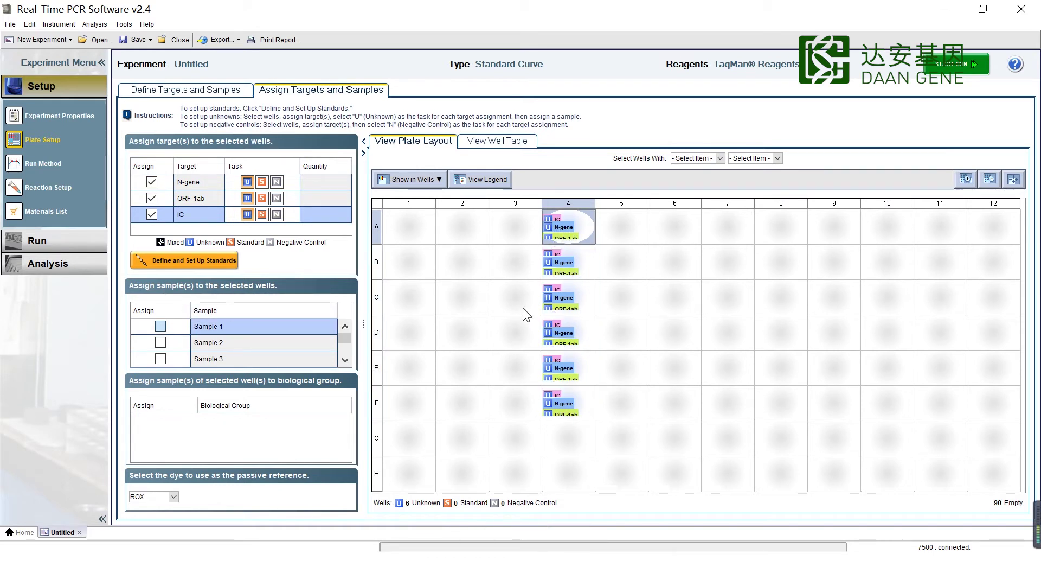
pyautogui.click(561, 266)
pyautogui.click(160, 342)
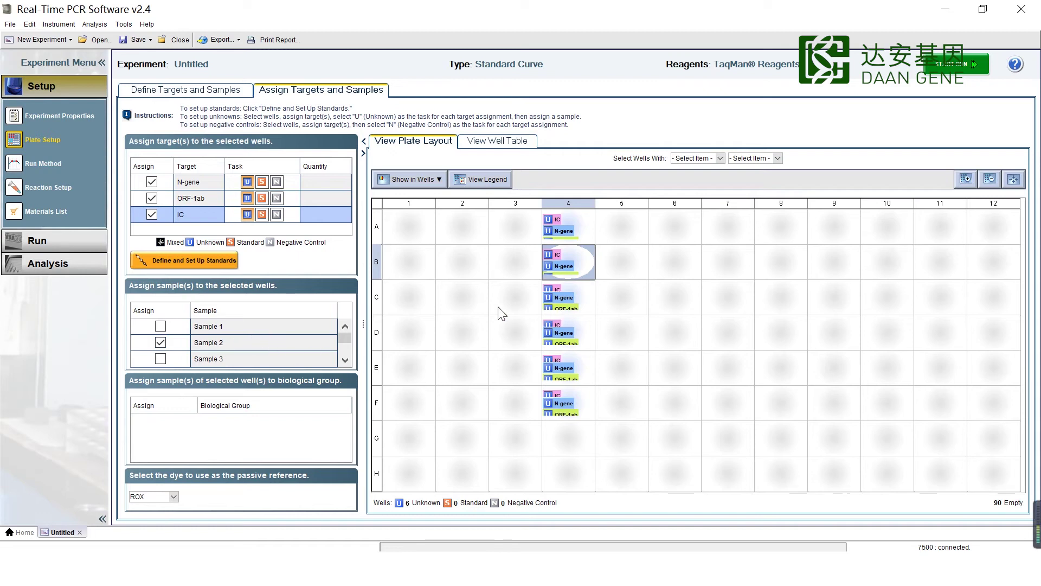
pyautogui.click(161, 358)
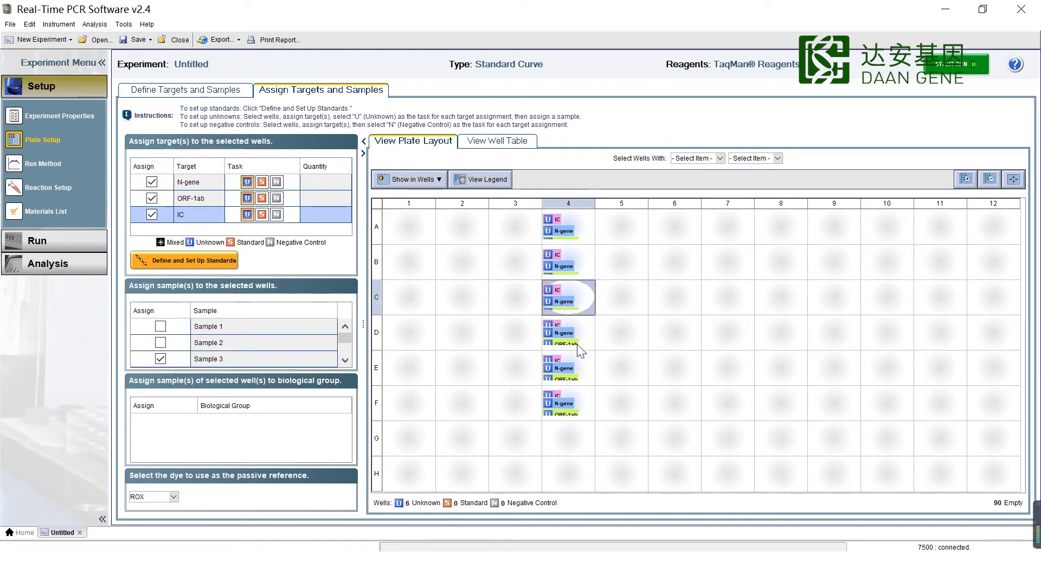
pyautogui.click(550, 345)
pyautogui.scroll(-1, 173, 350)
pyautogui.click(164, 328)
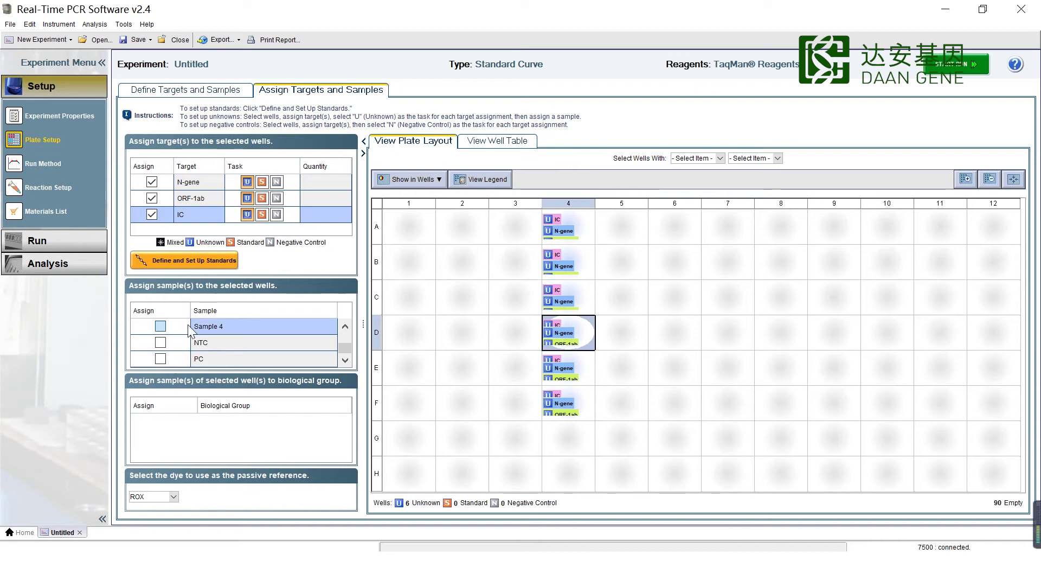
pyautogui.click(554, 366)
pyautogui.click(160, 342)
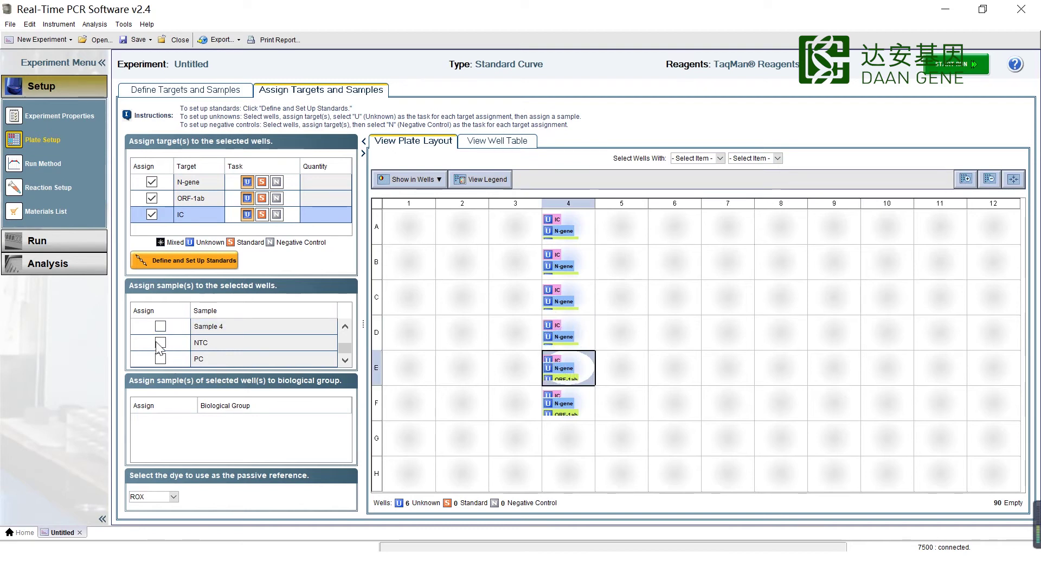
pyautogui.click(569, 408)
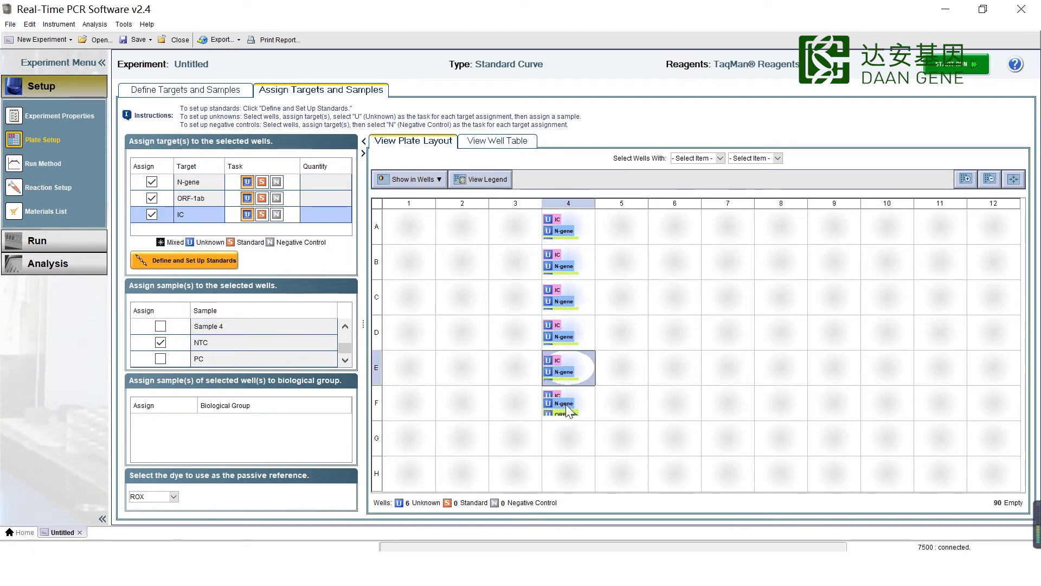
pyautogui.click(167, 359)
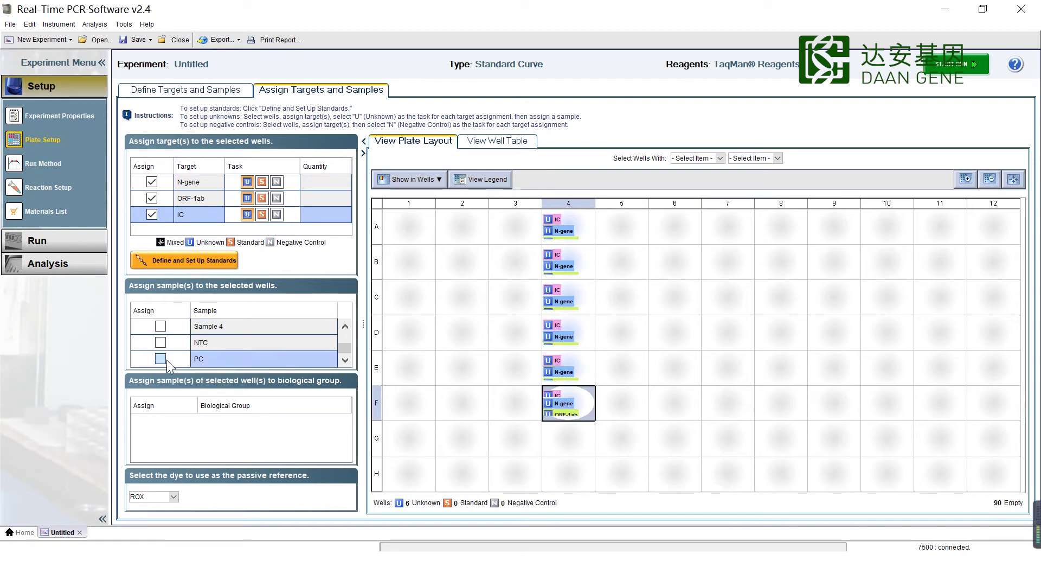
# Set the passive reference dye to None.
pyautogui.click(966, 181)
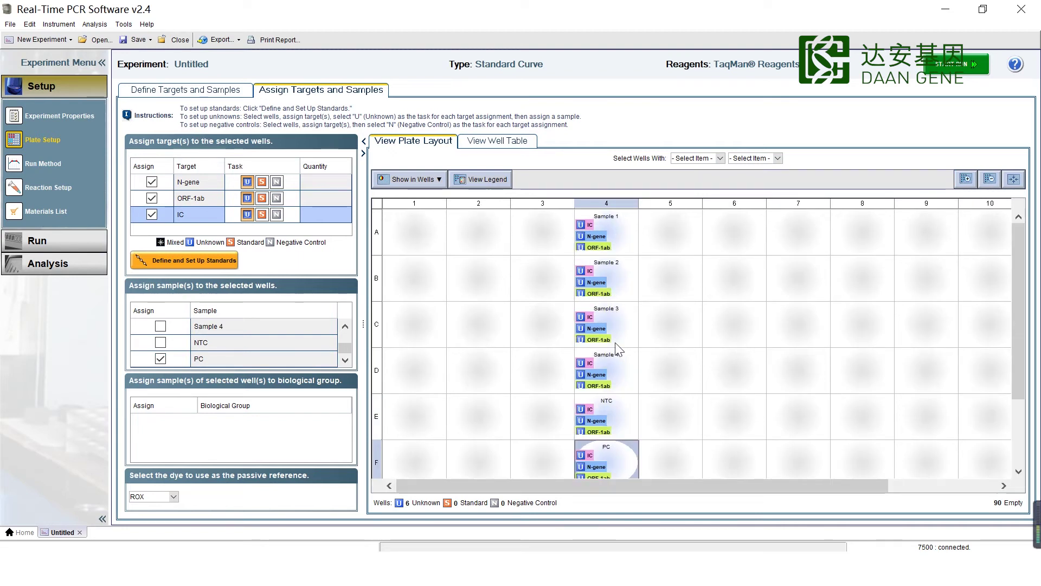
pyautogui.click(173, 497)
pyautogui.click(151, 487)
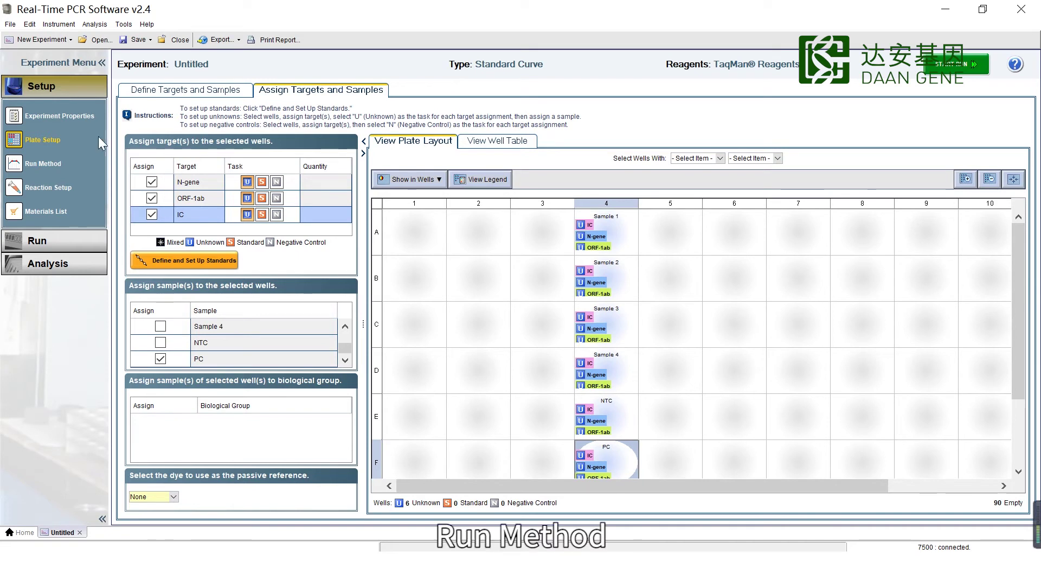
# In the Run Method, change both holding stage times (50.0 °C and 95.0 °C) to 15:00.
pyautogui.click(34, 172)
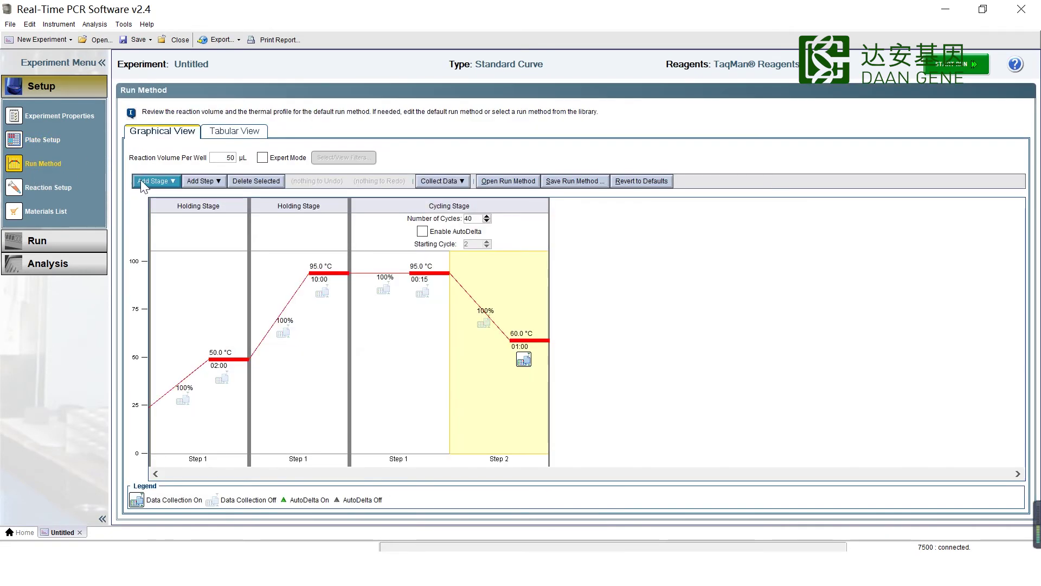
pyautogui.click(215, 358)
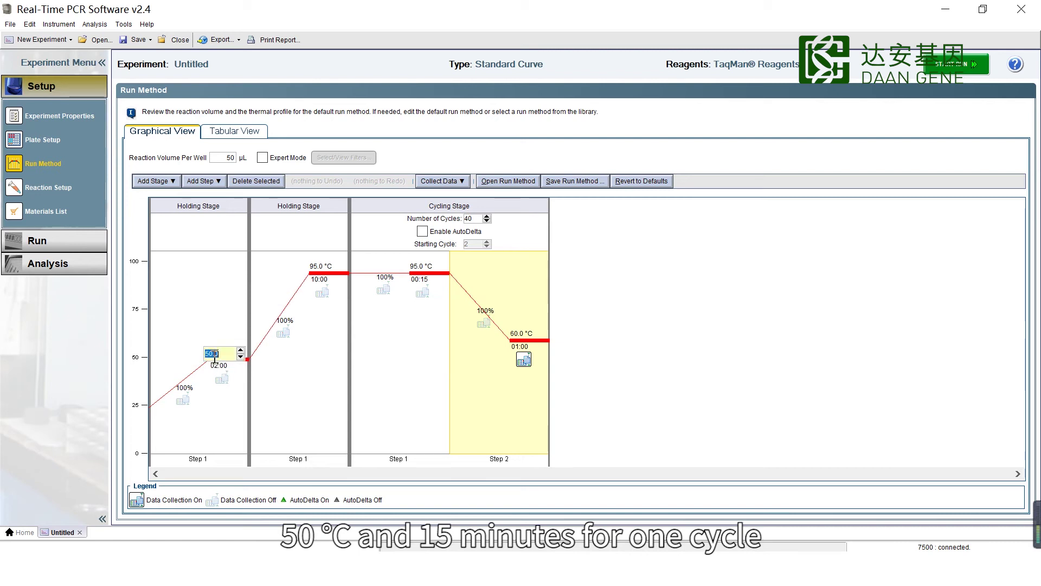
pyautogui.click(219, 383)
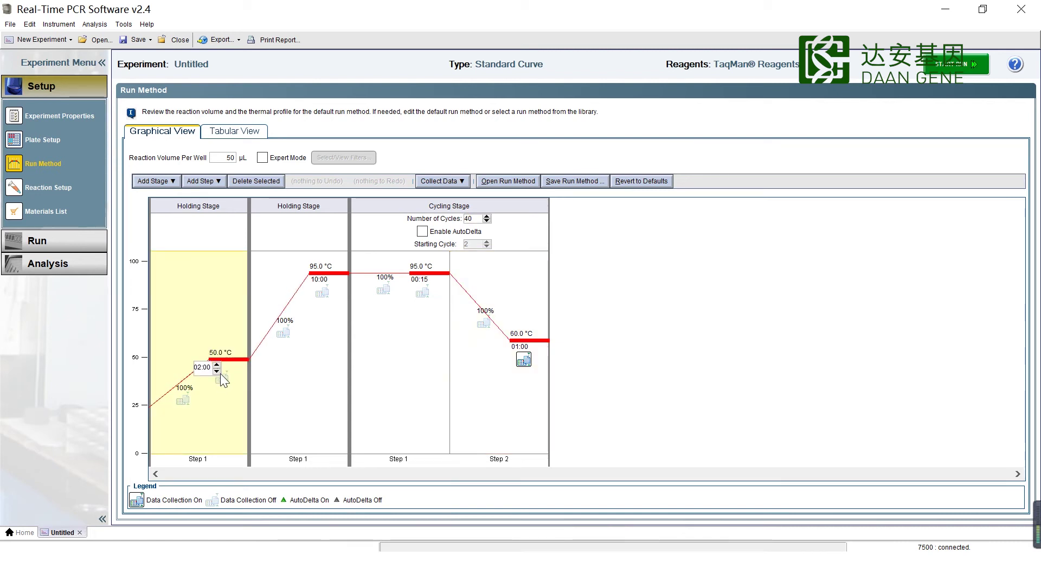
pyautogui.click(199, 367)
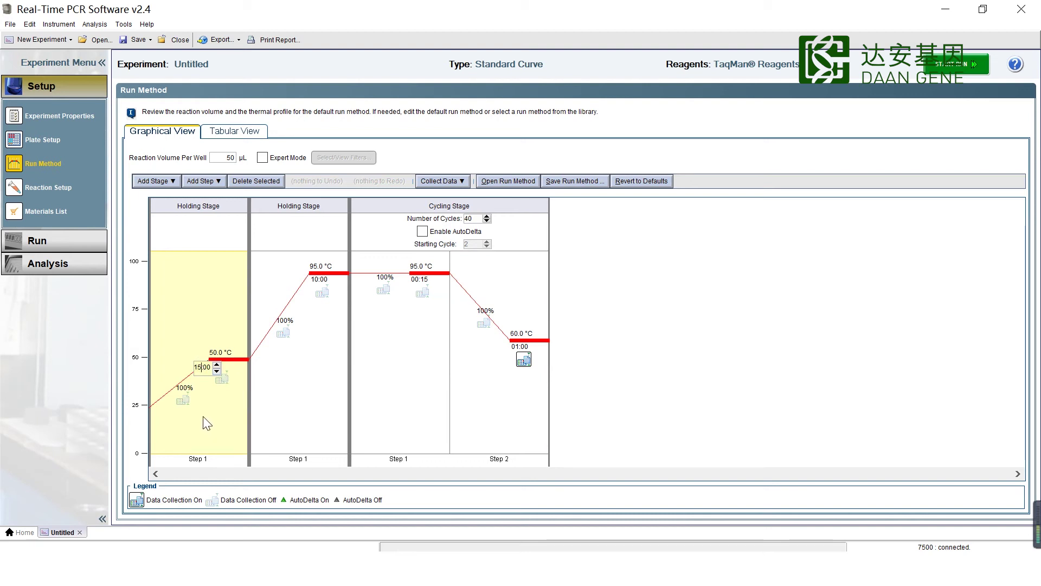
pyautogui.press('Return')
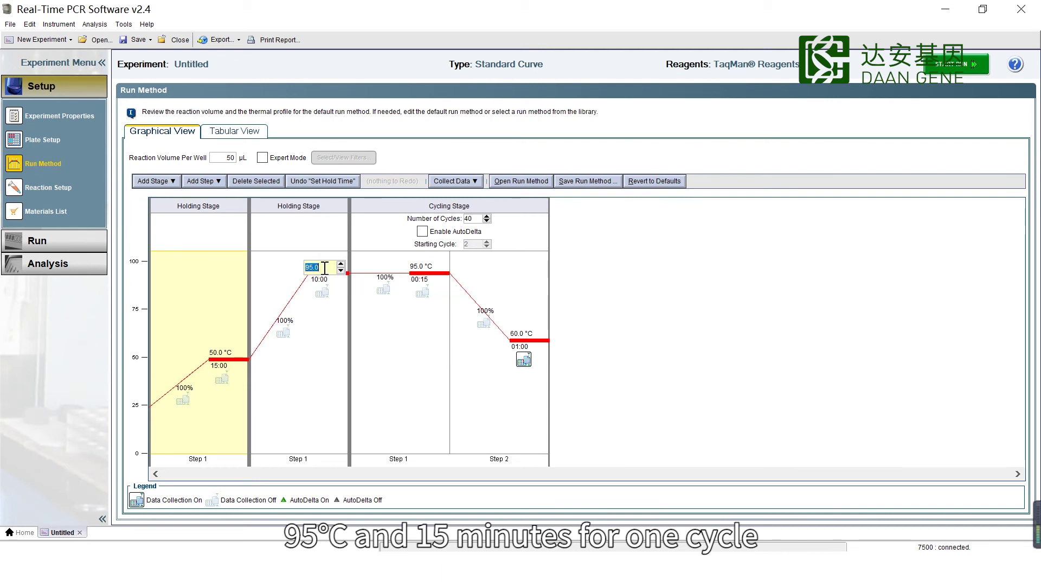
pyautogui.click(321, 282)
pyautogui.click(318, 279)
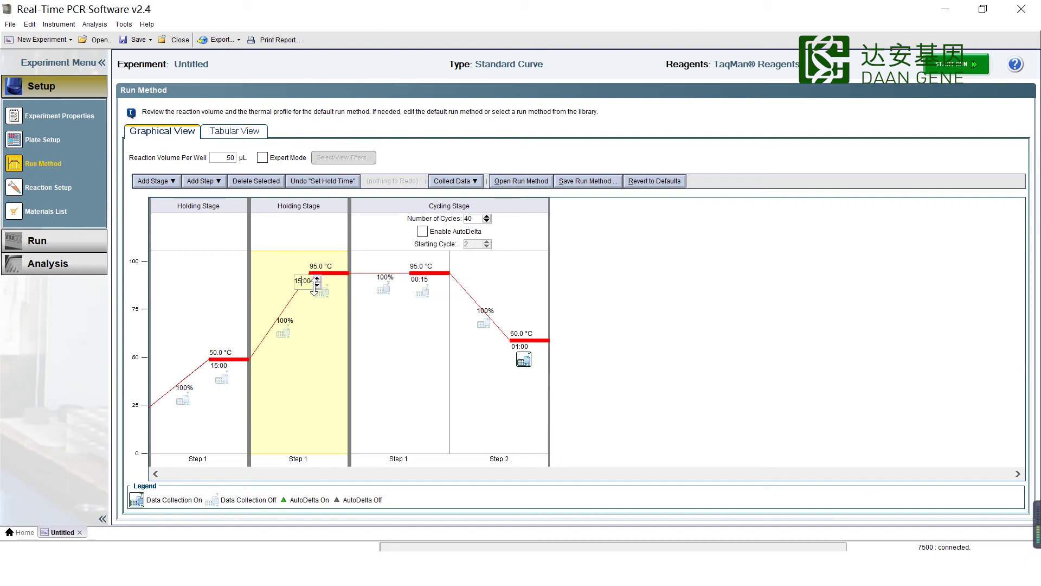
pyautogui.click(314, 324)
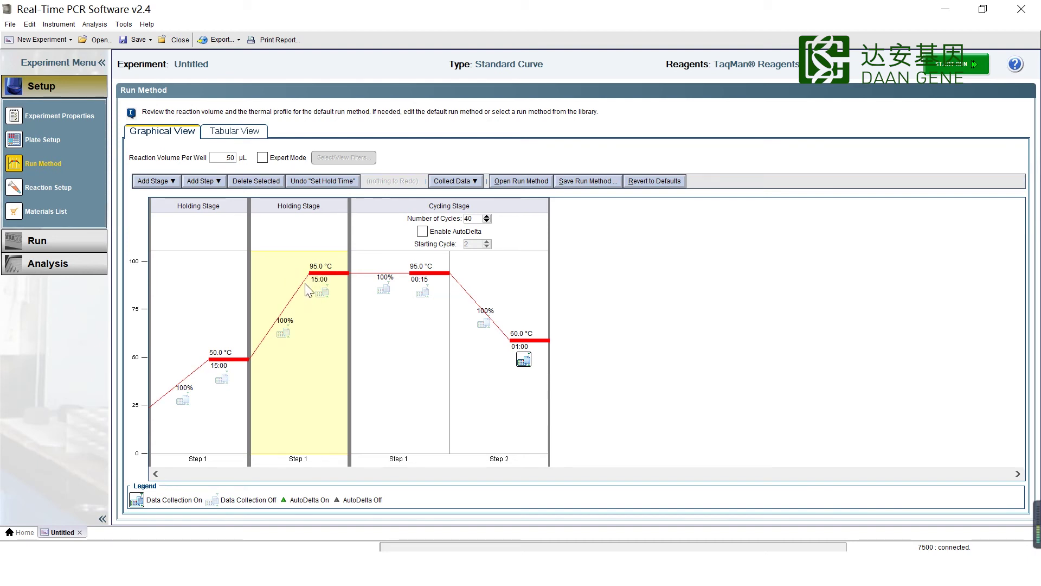
# Set cycling Step 1 to 94.0 °C and Step 2 to 55.0 °C for 00:45.
pyautogui.click(417, 267)
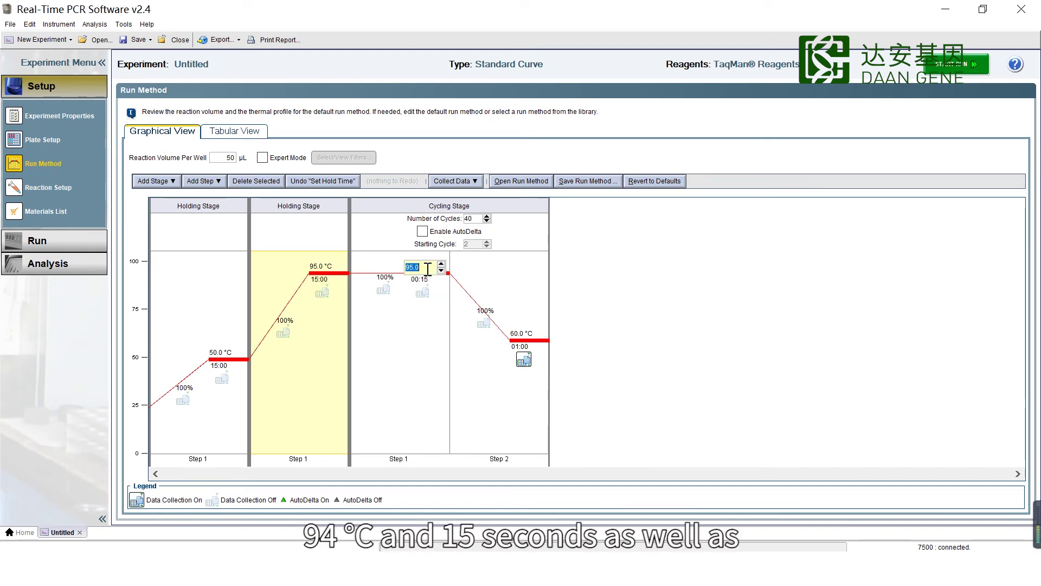
pyautogui.write('94')
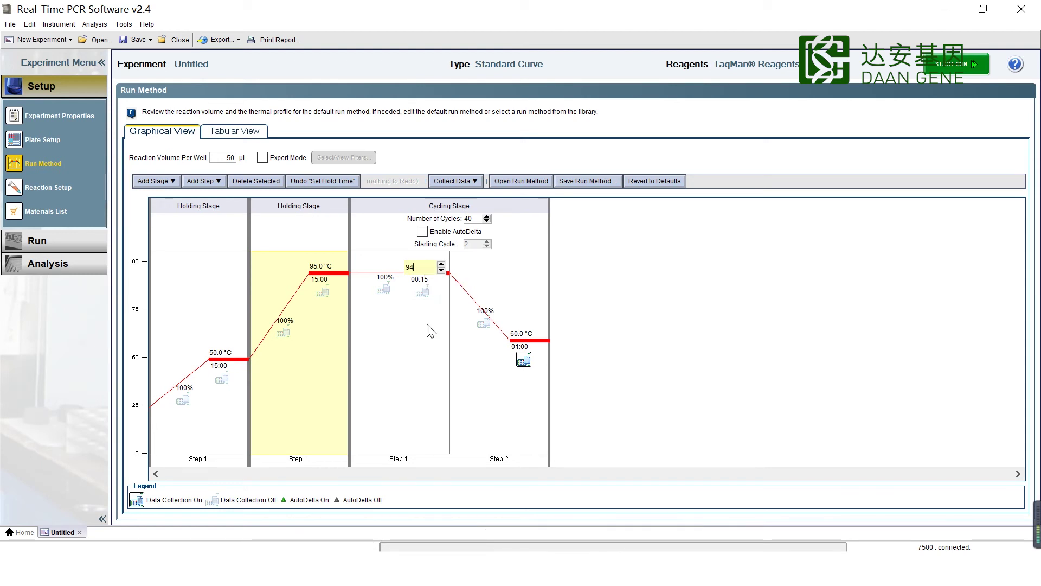
pyautogui.click(426, 292)
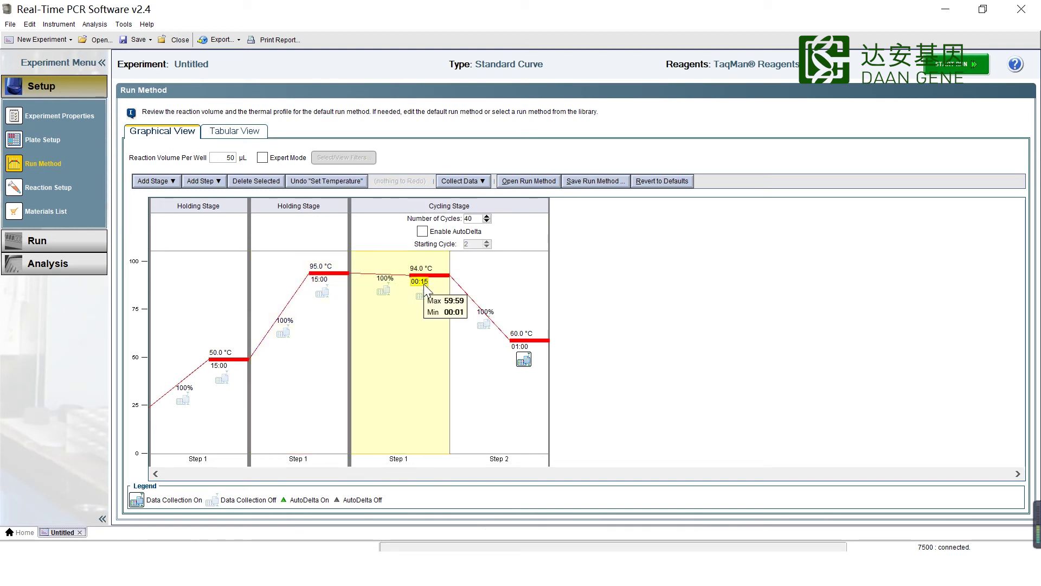
pyautogui.click(524, 333)
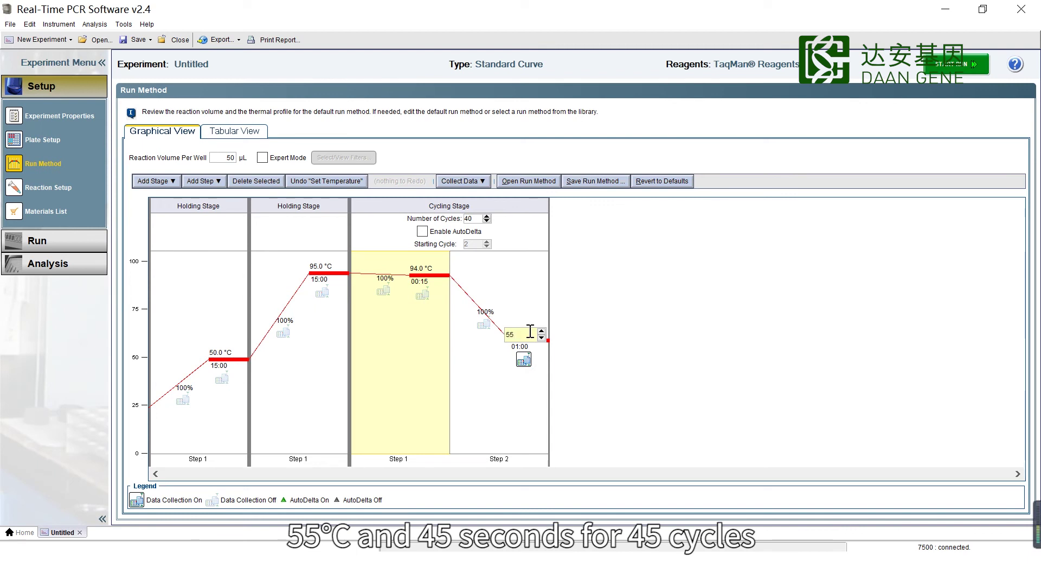
pyautogui.press('Tab')
pyautogui.write('45')
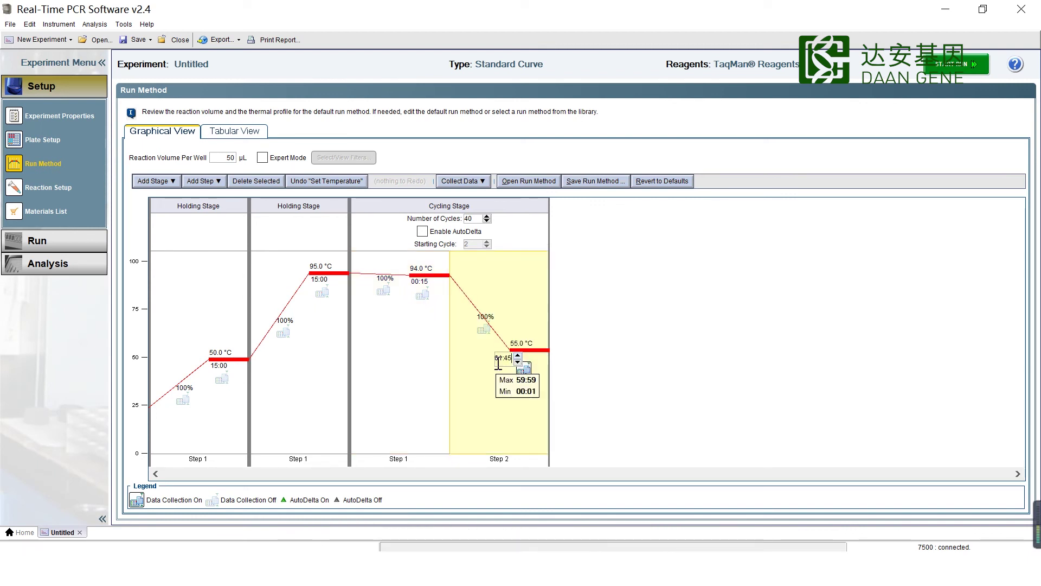
pyautogui.doubleClick(501, 360)
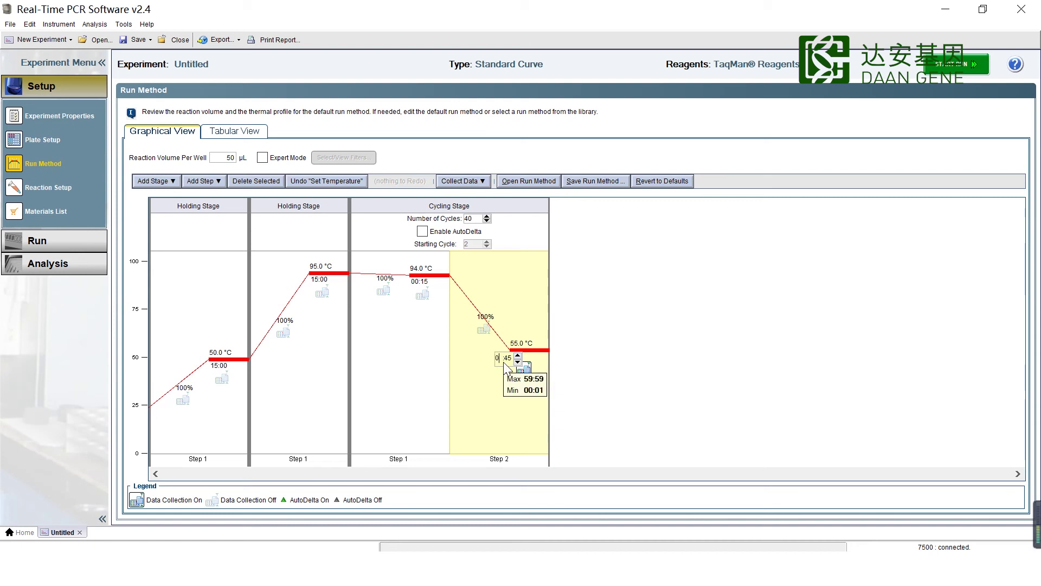
pyautogui.write('0')
pyautogui.click(499, 401)
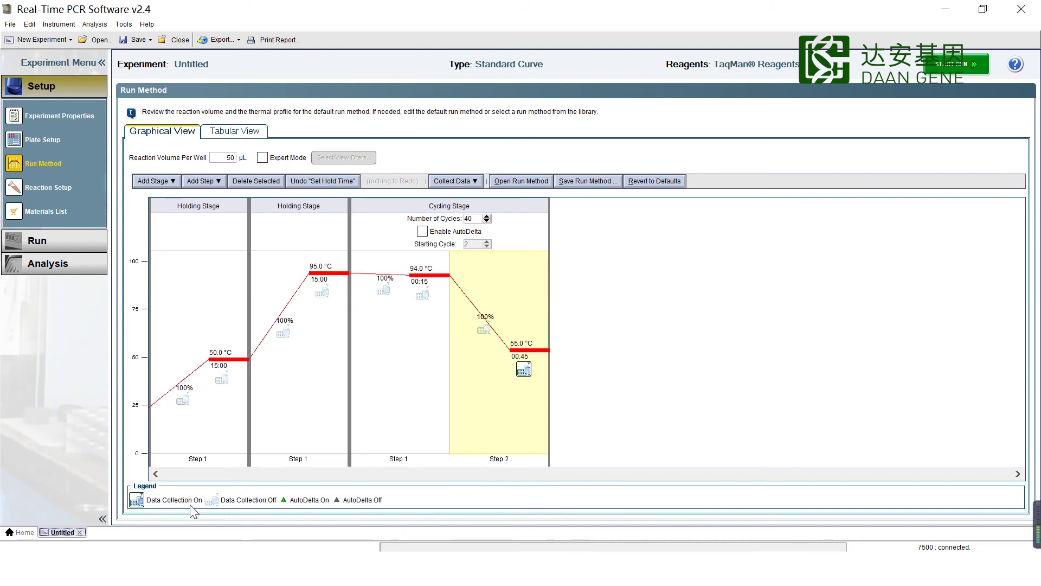
# Collect data at the 55.0 °C step, set 45 cycles and a 25 µL reaction volume.
pyautogui.click(524, 370)
pyautogui.doubleClick(478, 219)
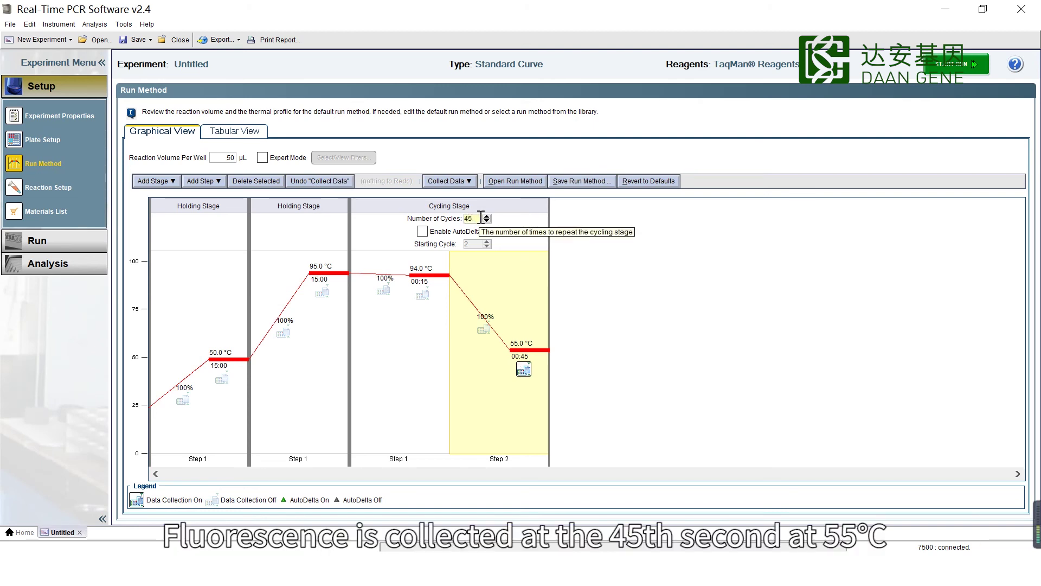
pyautogui.write('45')
pyautogui.press('Return')
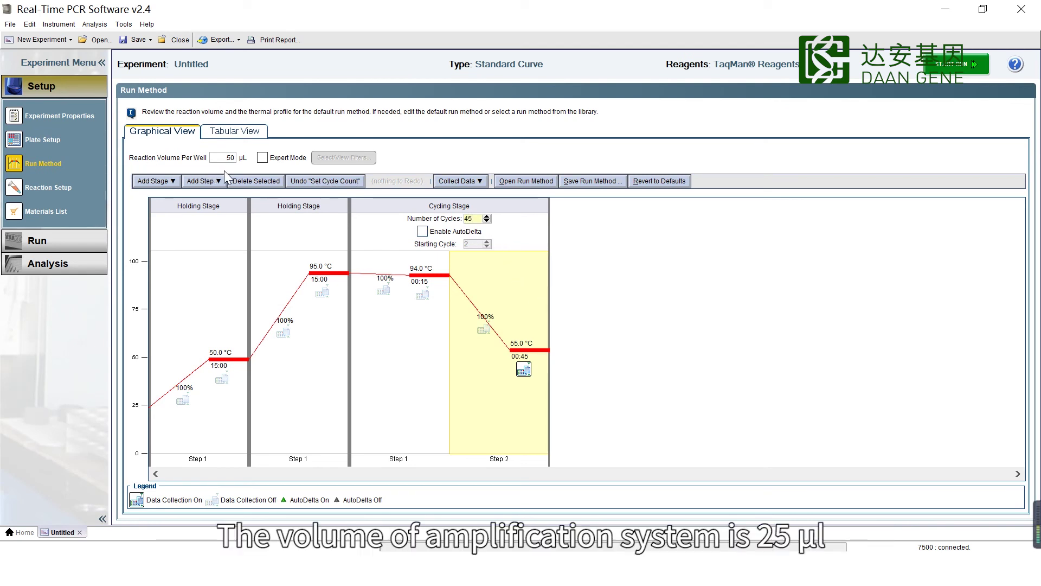
pyautogui.doubleClick(230, 158)
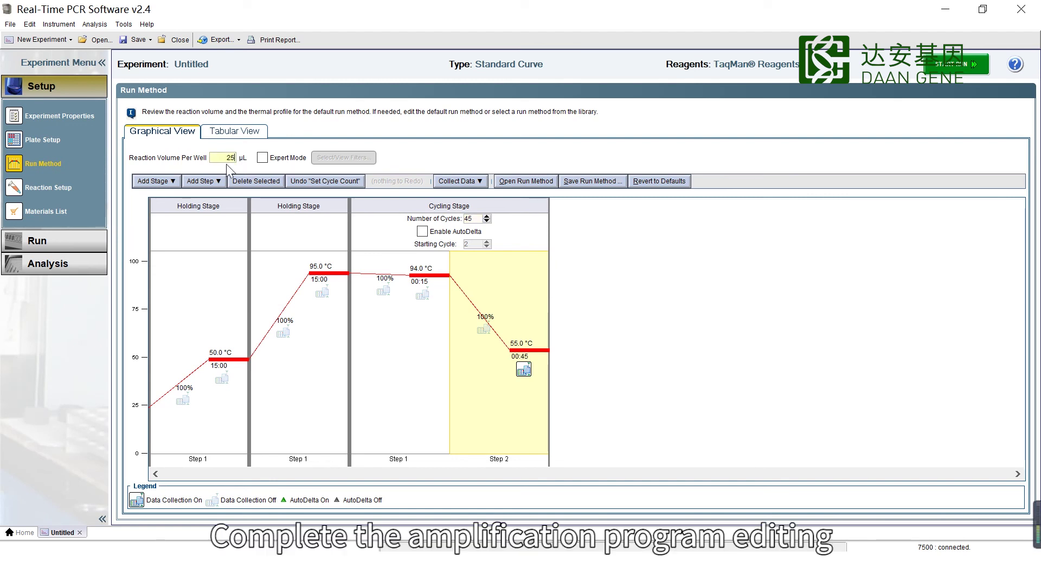
# Start Save As Template and browse to the installation's config folder, selecting the templates folder.
pyautogui.click(151, 41)
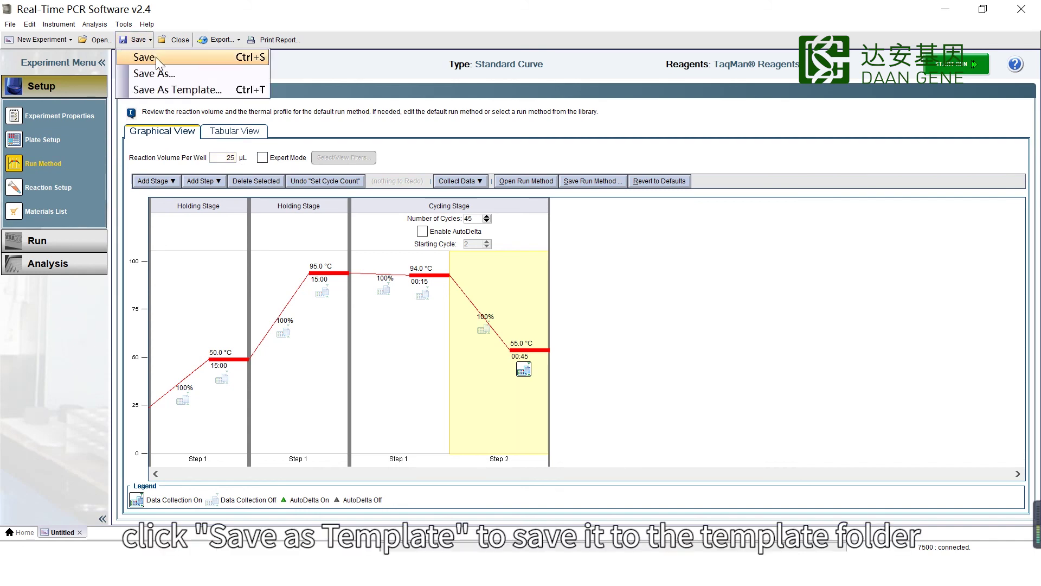
pyautogui.click(187, 90)
pyautogui.click(504, 239)
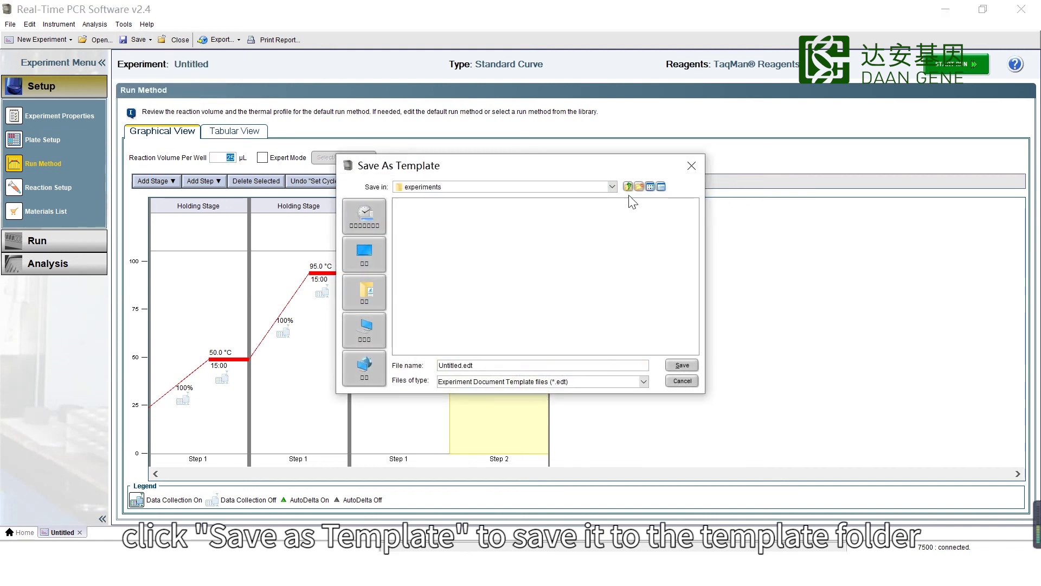
pyautogui.click(628, 188)
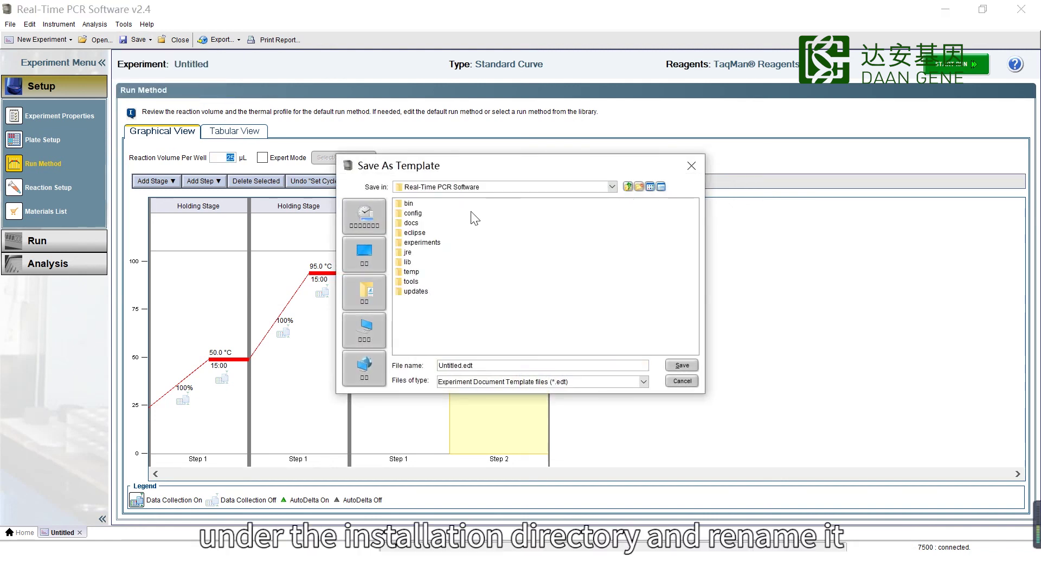
pyautogui.click(418, 213)
pyautogui.doubleClick(420, 214)
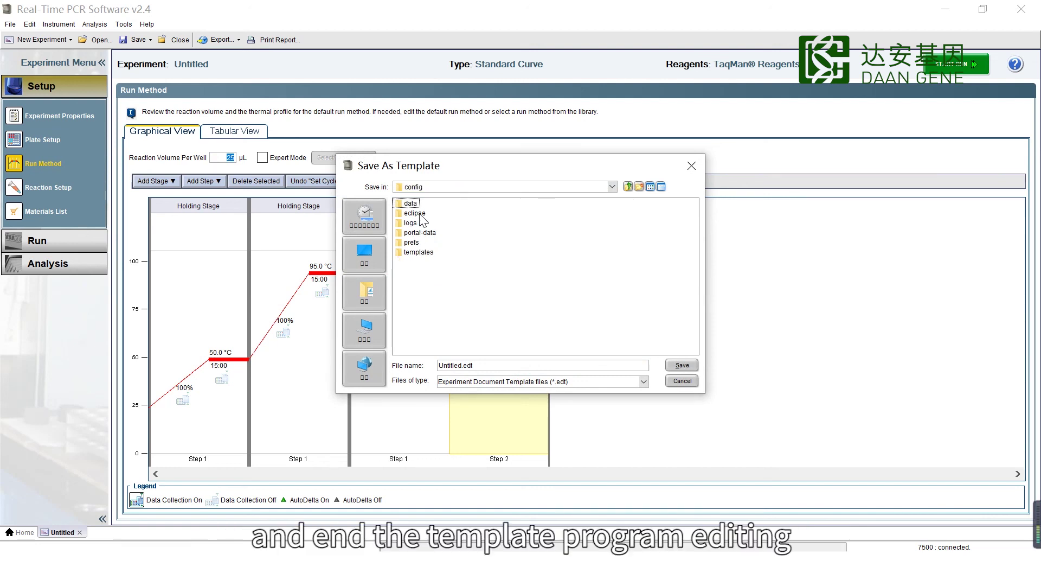
pyautogui.click(424, 253)
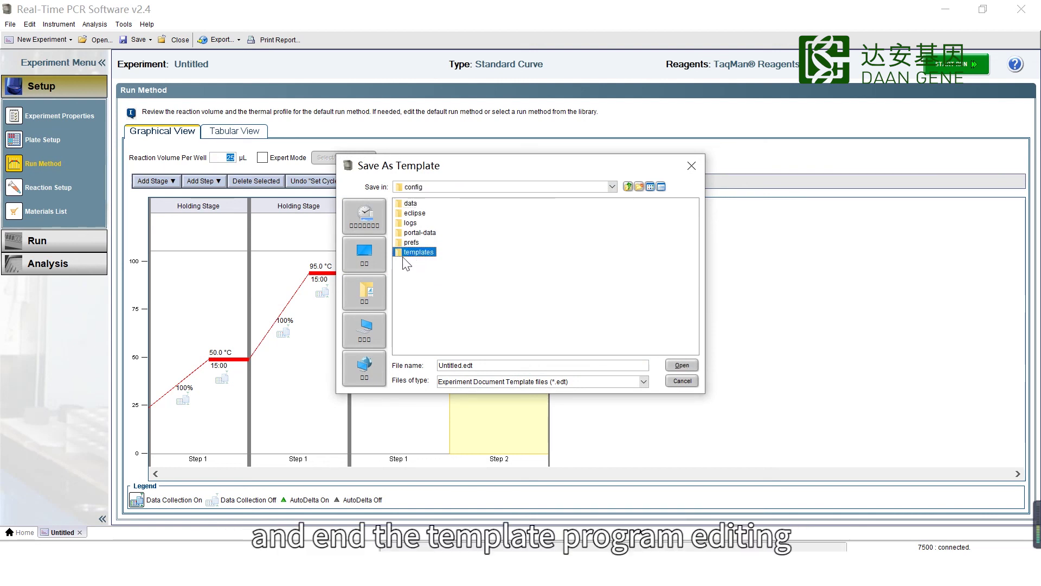